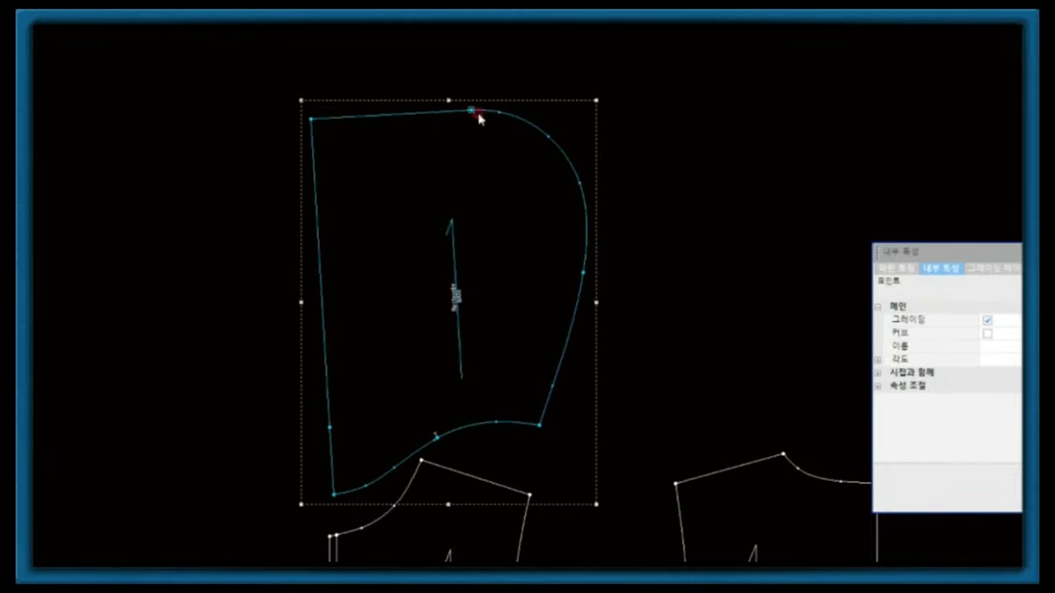
Deselect the hood points and drag the triangle's left corner point slightly to the right
left_click(699, 234)
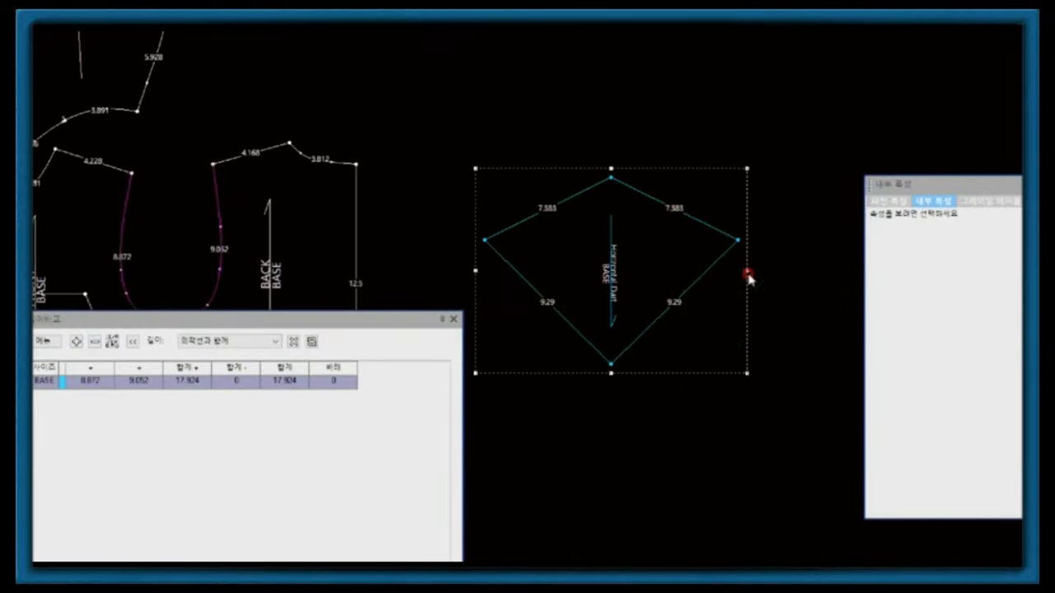
left_click_drag(534, 271, 541, 270)
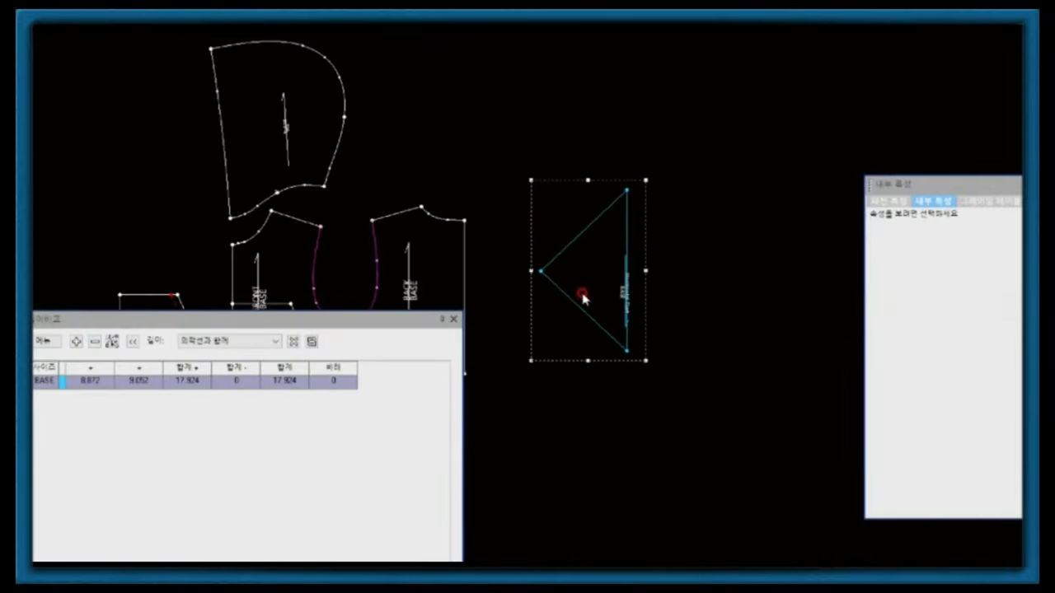
scroll(563, 283, "up", 2)
scroll(532, 191, "up", 2)
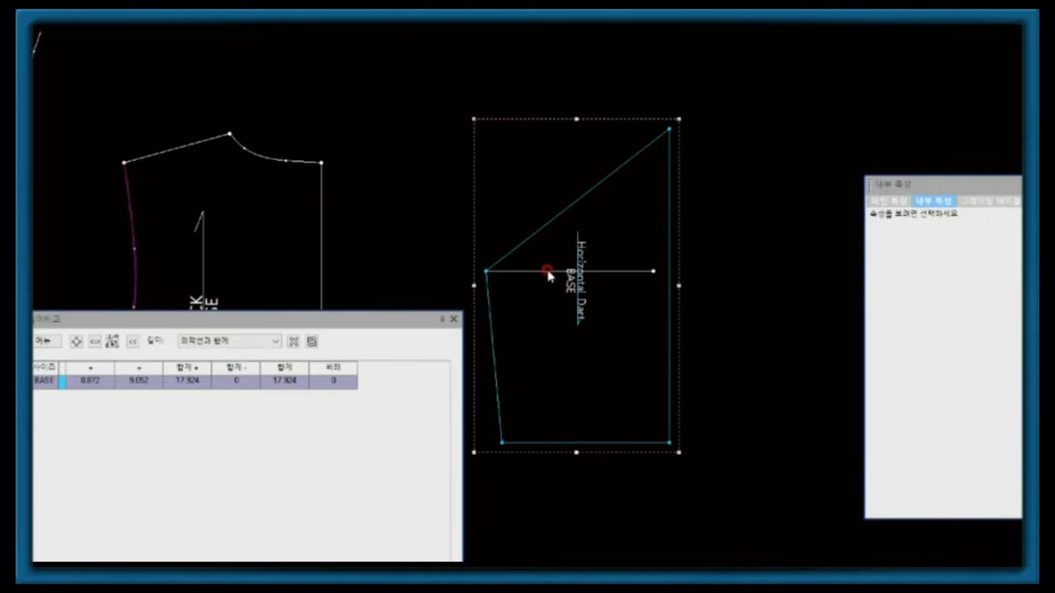
Move two more corner points to new positions using Move Point offsets
right_click(628, 228)
left_click(651, 247)
left_click(520, 269)
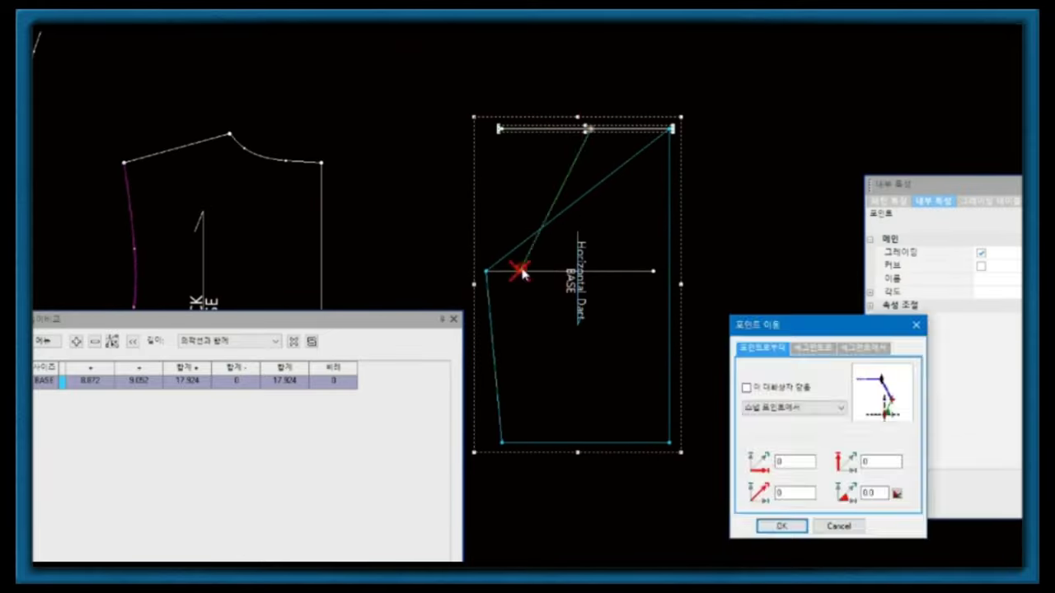
key("Return")
left_click(640, 125)
key("Return")
left_click(502, 130)
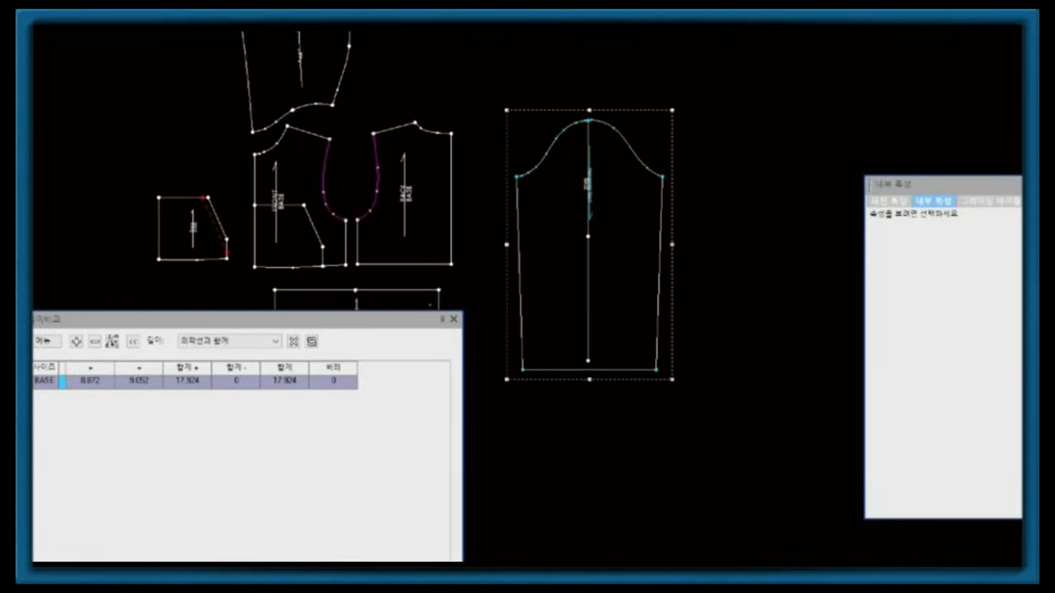
Add a point on the sleeve's hem line
left_click(571, 369)
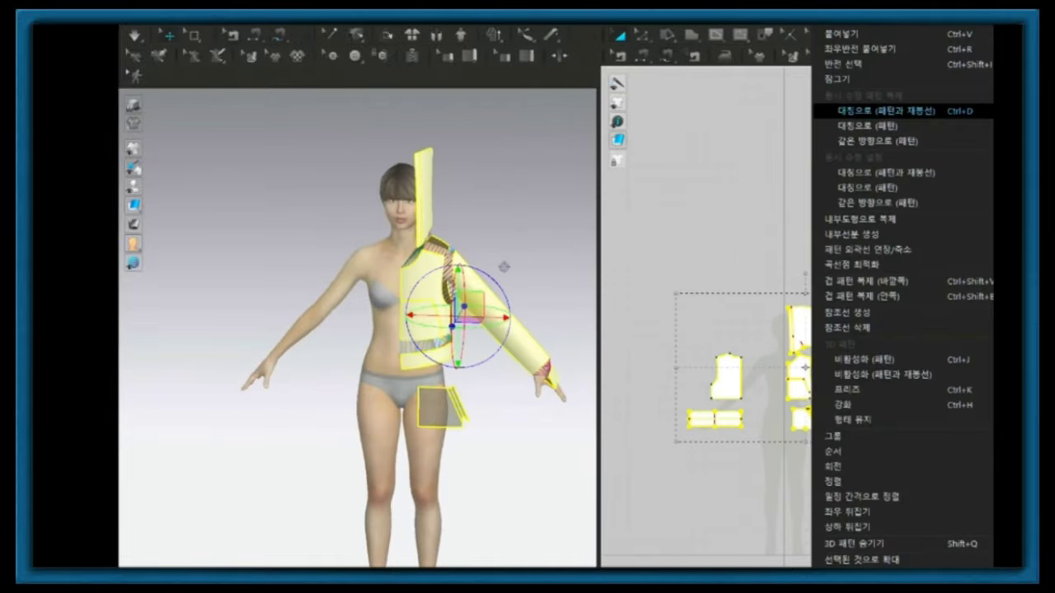
Mirror the jacket pieces with their sewing lines to the other side
key("Return")
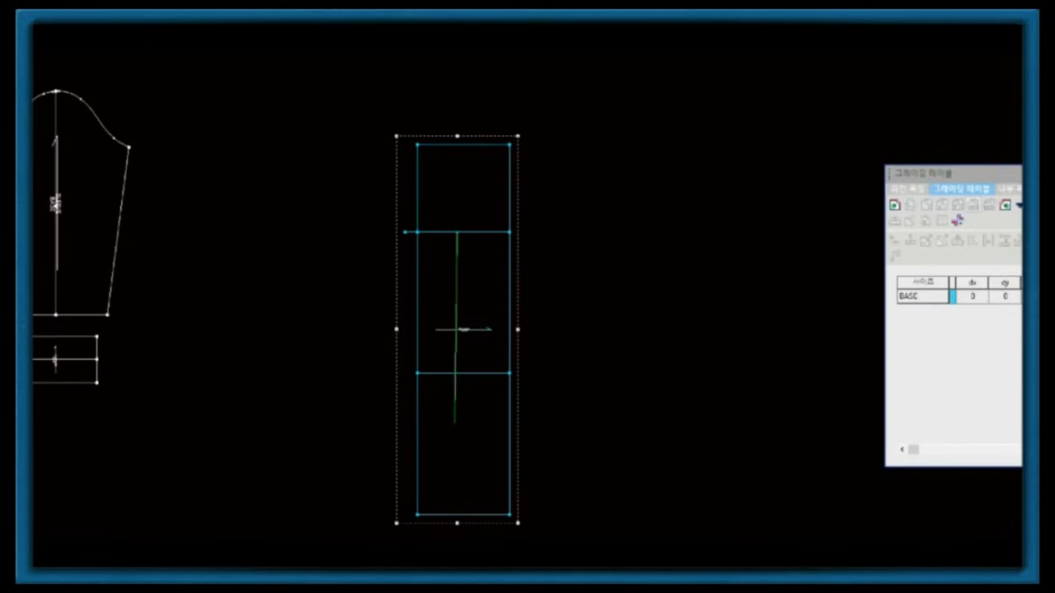
Finish the vertical centre line and check the top point's position settings
left_click(455, 425)
right_click(526, 208)
key("Return")
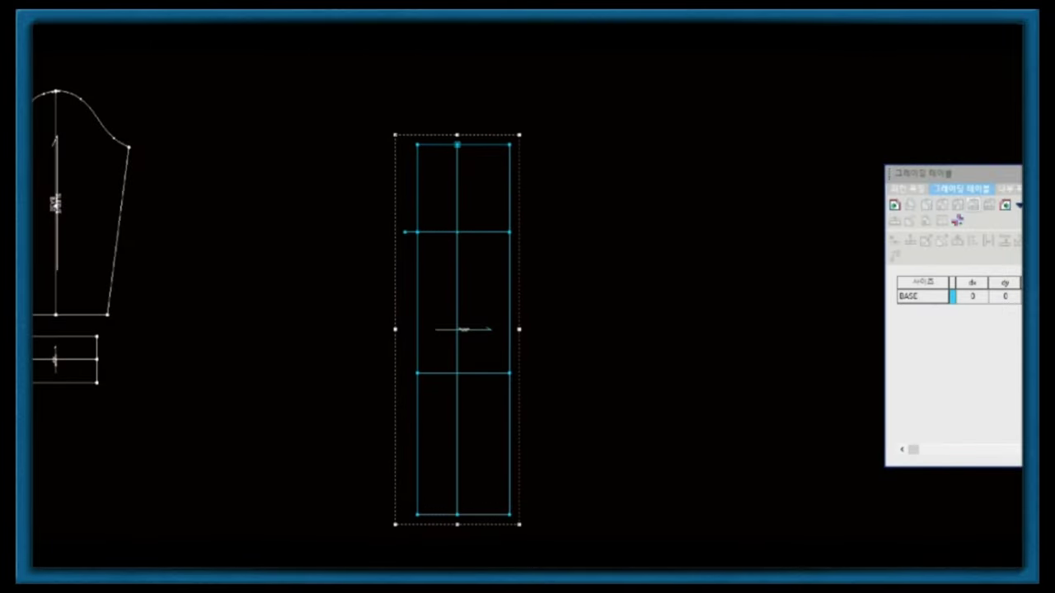
double_click(418, 144)
key("Escape")
scroll(373, 78, "up", 2)
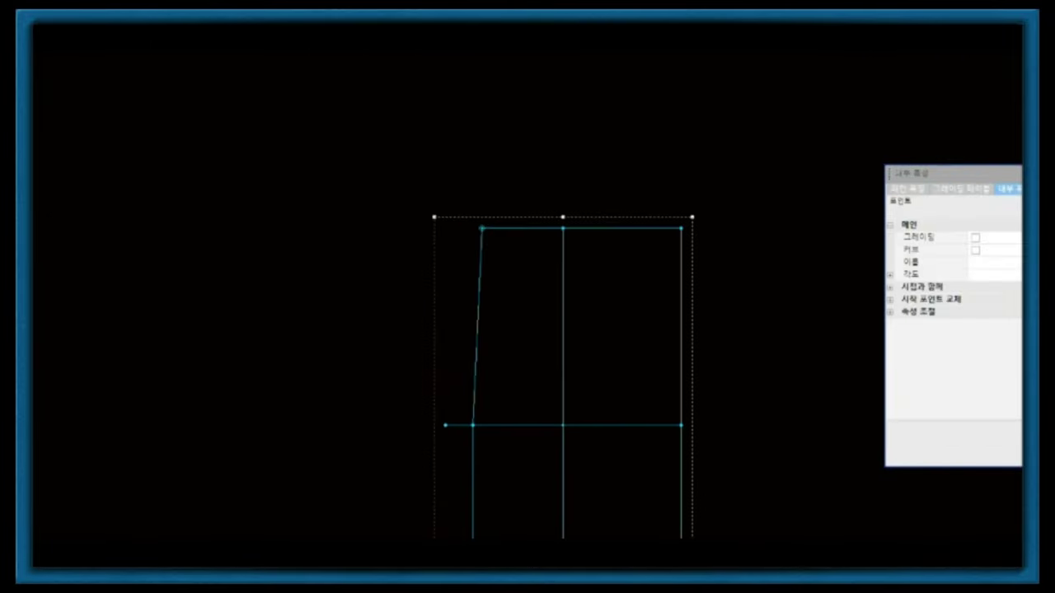
scroll(439, 346, "down", 1)
Curve the crotch corner point to form the crotch extension
right_click(398, 328)
key("Escape")
scroll(450, 278, "up", 1)
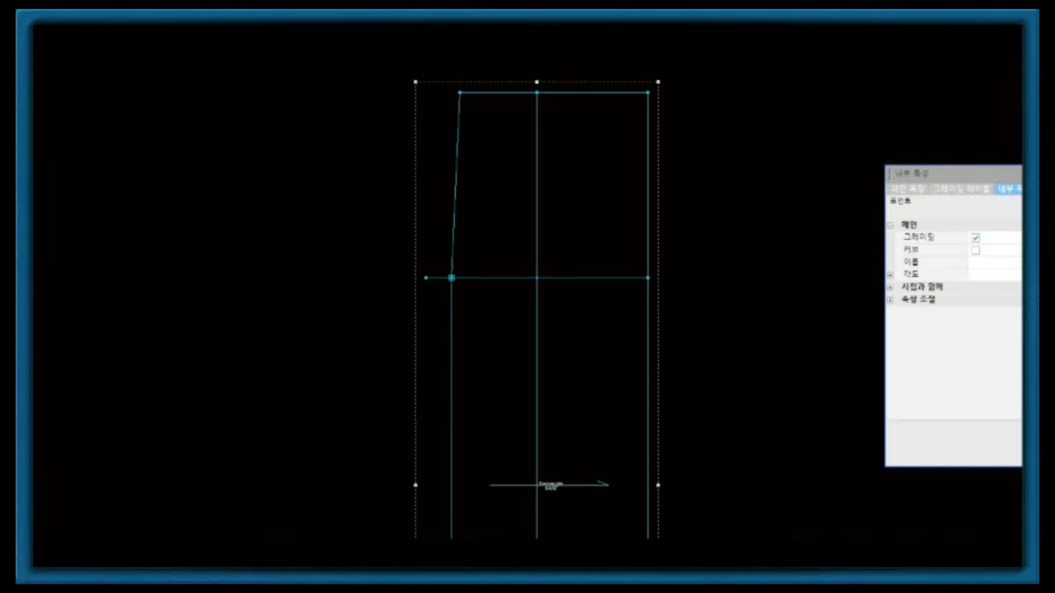
scroll(429, 141, "down", 1)
scroll(370, 76, "up", 1)
scroll(614, 237, "up", 1)
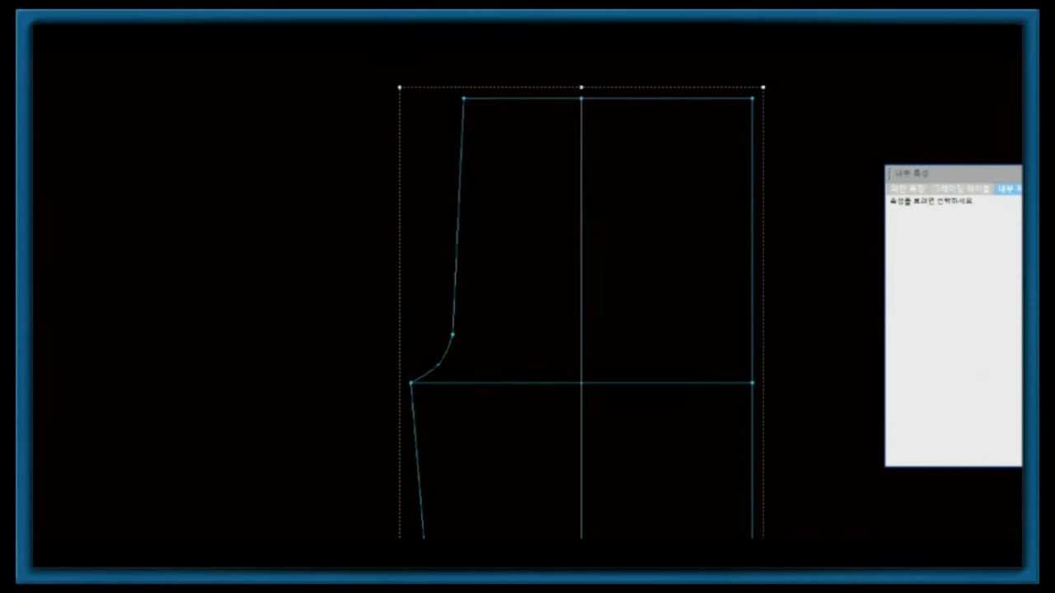
scroll(371, 269, "down", 3)
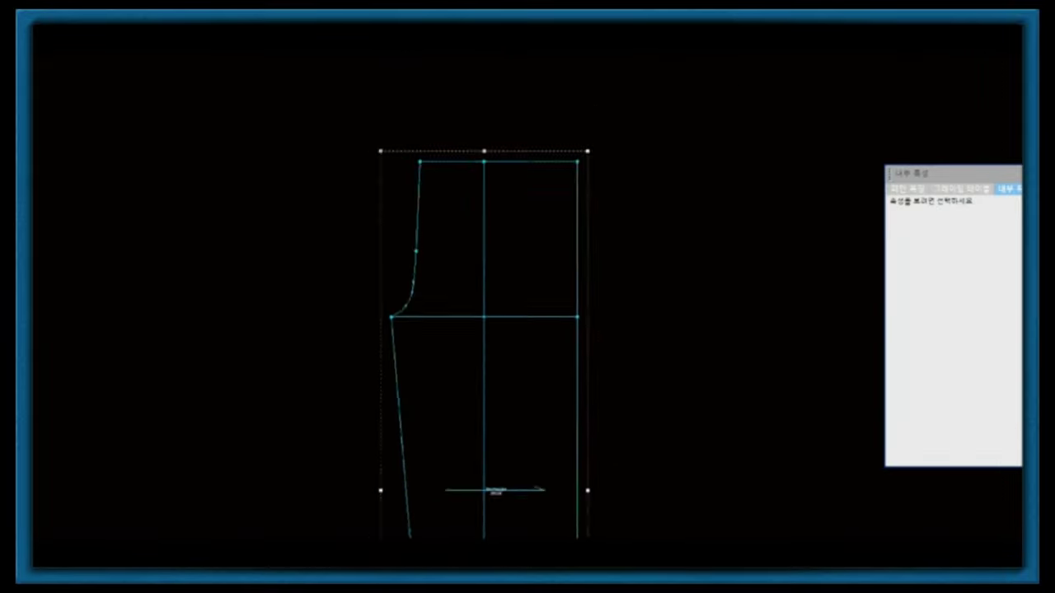
scroll(547, 454, "up", 1)
scroll(483, 322, "up", 1)
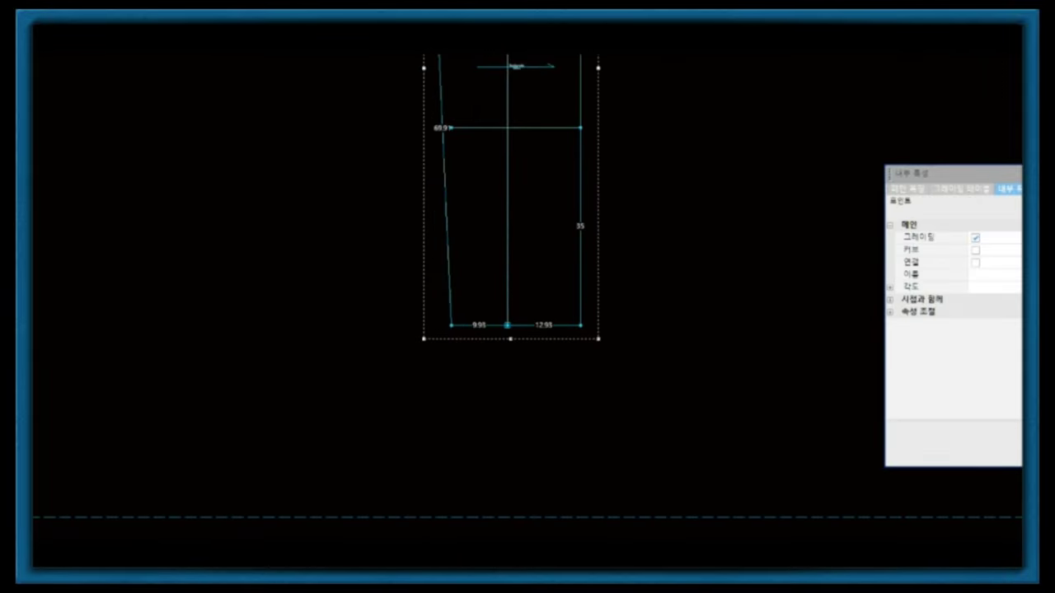
Move the hem's left point inward so the hem narrows to 9 per side
double_click(483, 322)
key("Return")
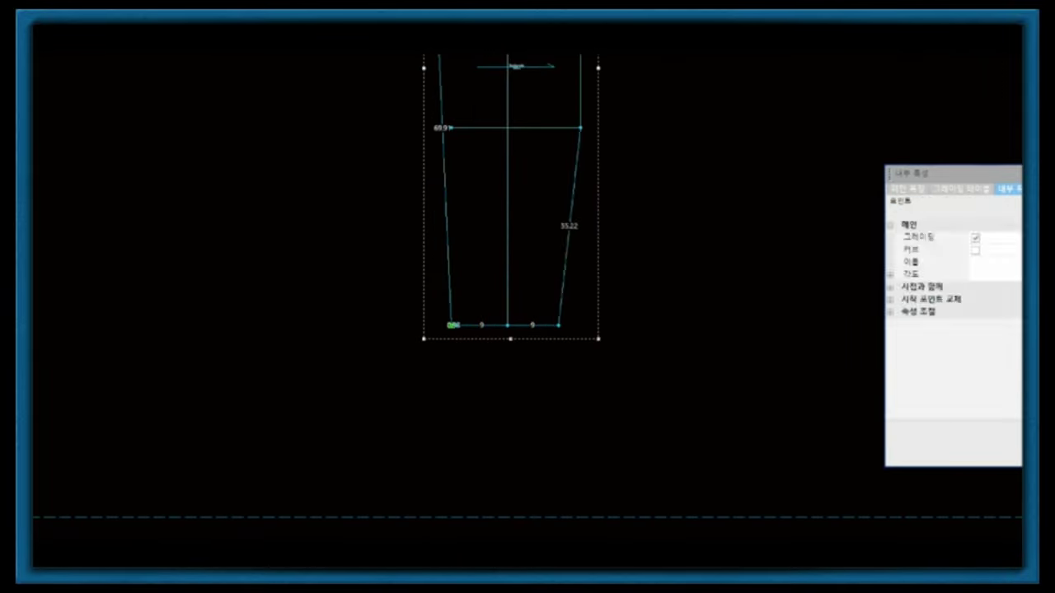
scroll(429, 494, "down", 1)
scroll(482, 223, "up", 1)
scroll(342, 327, "down", 1)
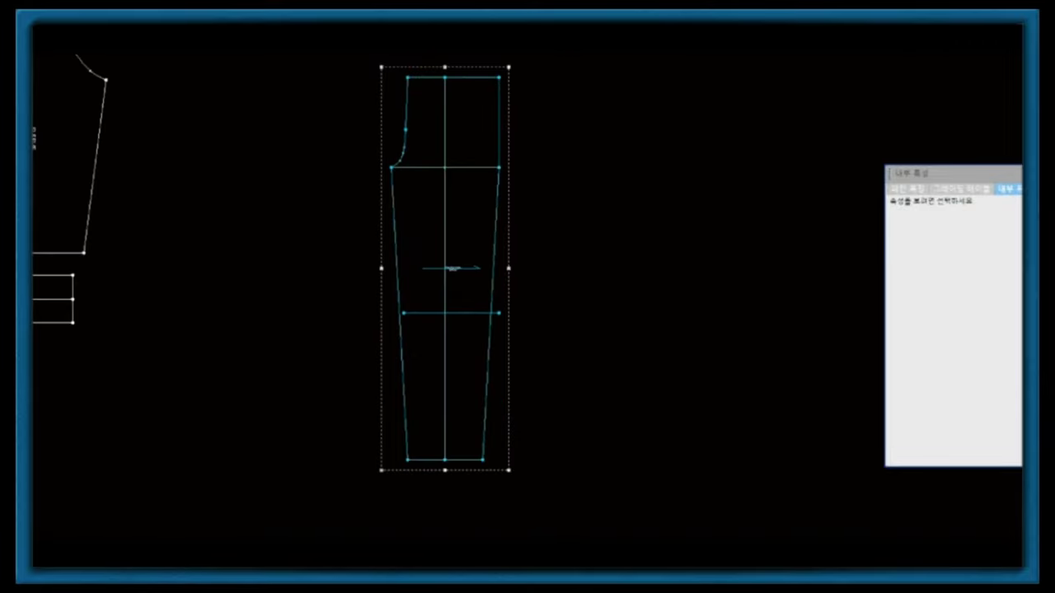
scroll(494, 280, "up", 1)
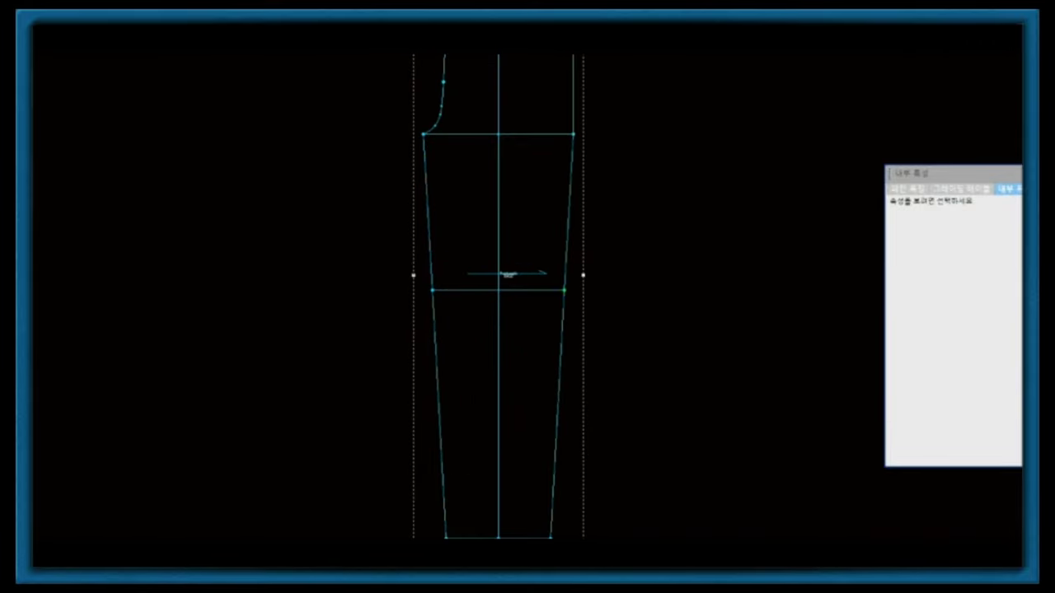
scroll(546, 282, "up", 1)
Reposition the hem corner point and the knee line's side point
scroll(546, 284, "up", 2)
double_click(545, 284)
key("Return")
scroll(546, 284, "down", 1)
double_click(379, 302)
type("5")
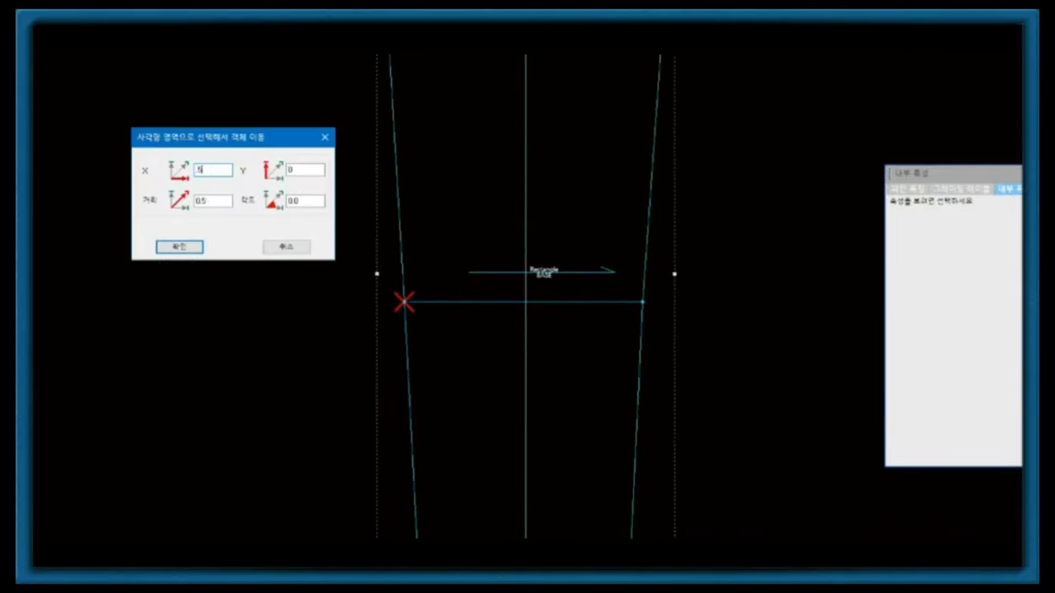
key("Return")
scroll(494, 304, "down", 1)
scroll(494, 304, "up", 1)
Create a line parallel to the crotch line at a set offset
left_click(535, 304)
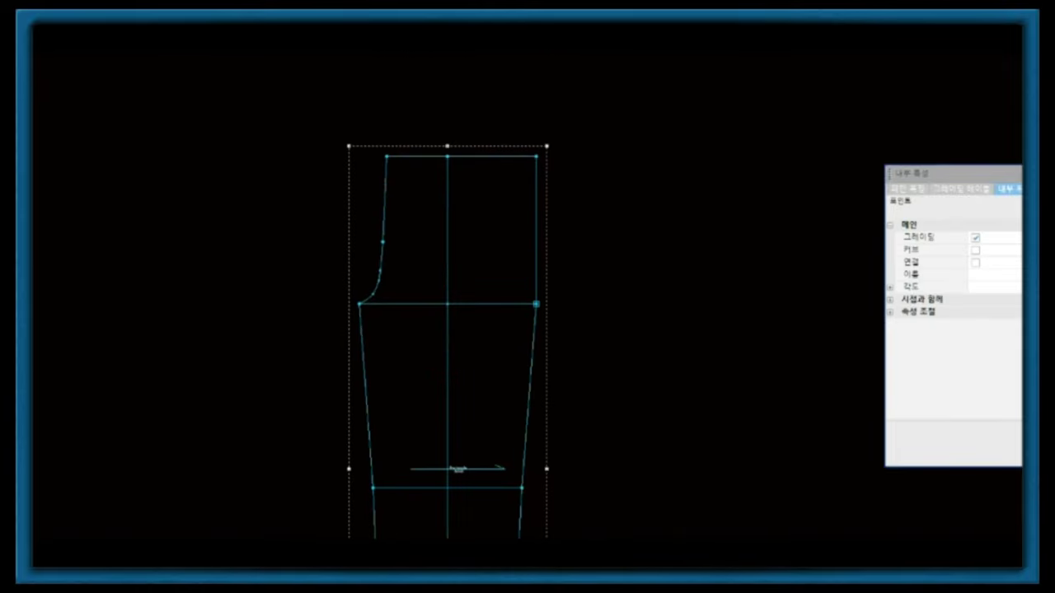
left_click(386, 396)
key("Return")
scroll(494, 297, "down", 2)
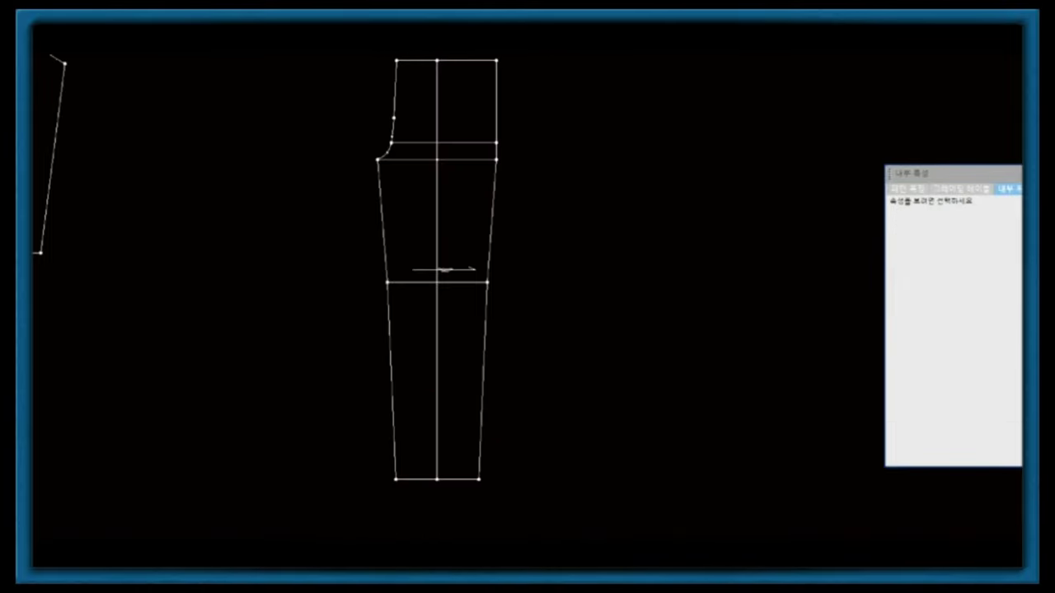
scroll(495, 297, "up", 1)
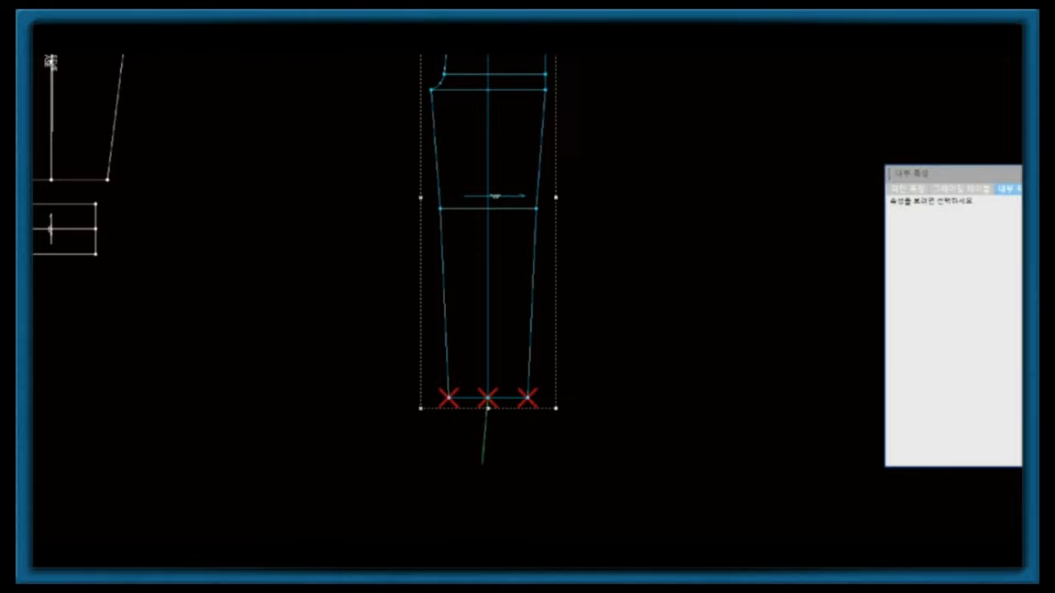
Shift the hem and knee points outward so the leg falls straight and wide below the knee
left_click(487, 398)
key("Return")
scroll(488, 272, "down", 1)
left_click(522, 456)
key("Return")
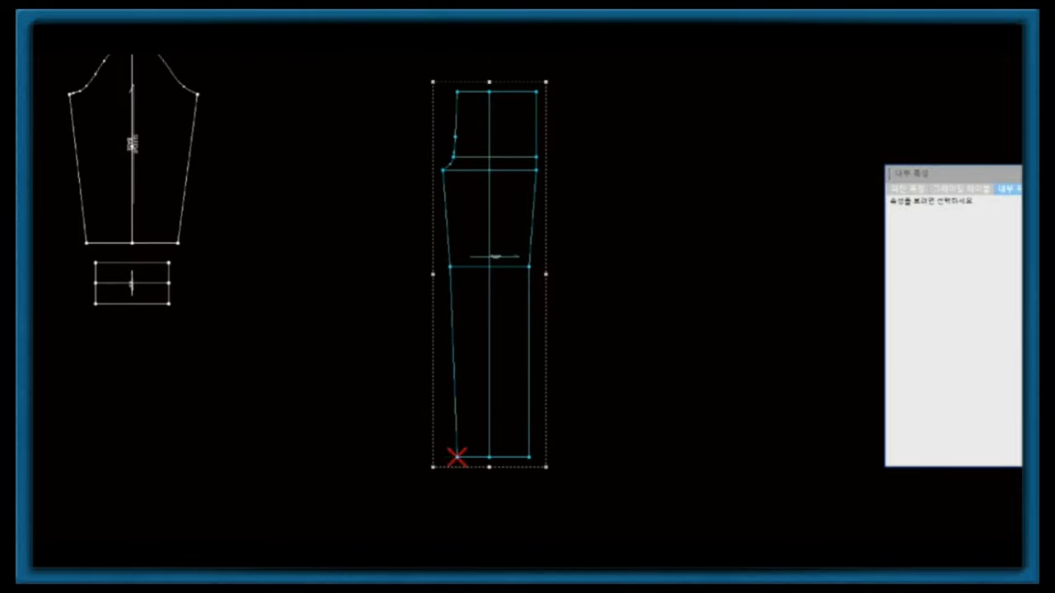
left_click(457, 456)
key("Return")
left_click(462, 256)
key("Return")
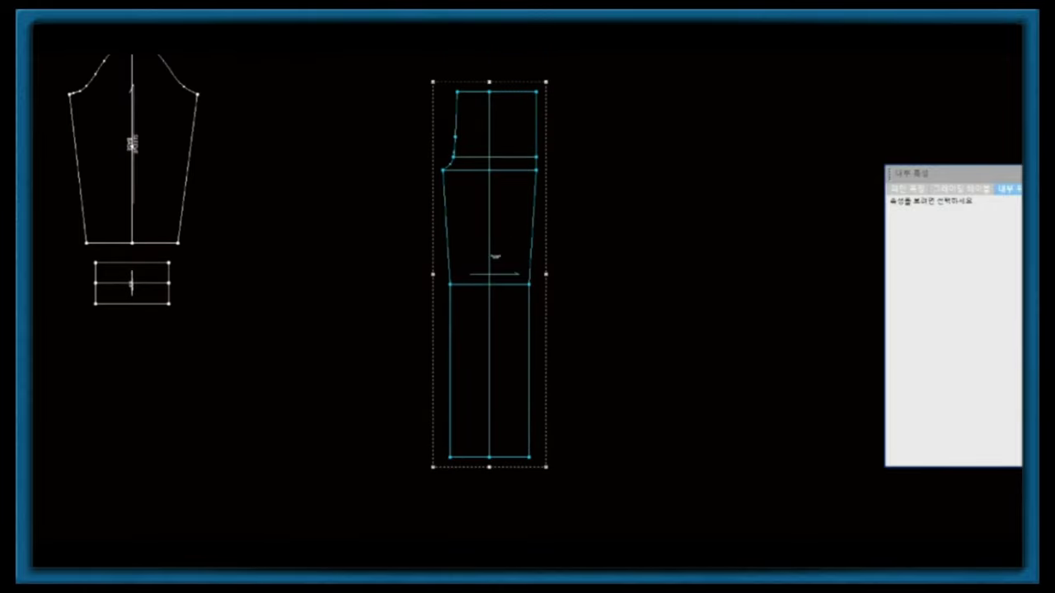
Move the marked knee points by an X offset and add points along the leg outline
left_click(529, 284)
scroll(529, 285, "up", 1)
scroll(451, 322, "up", 1)
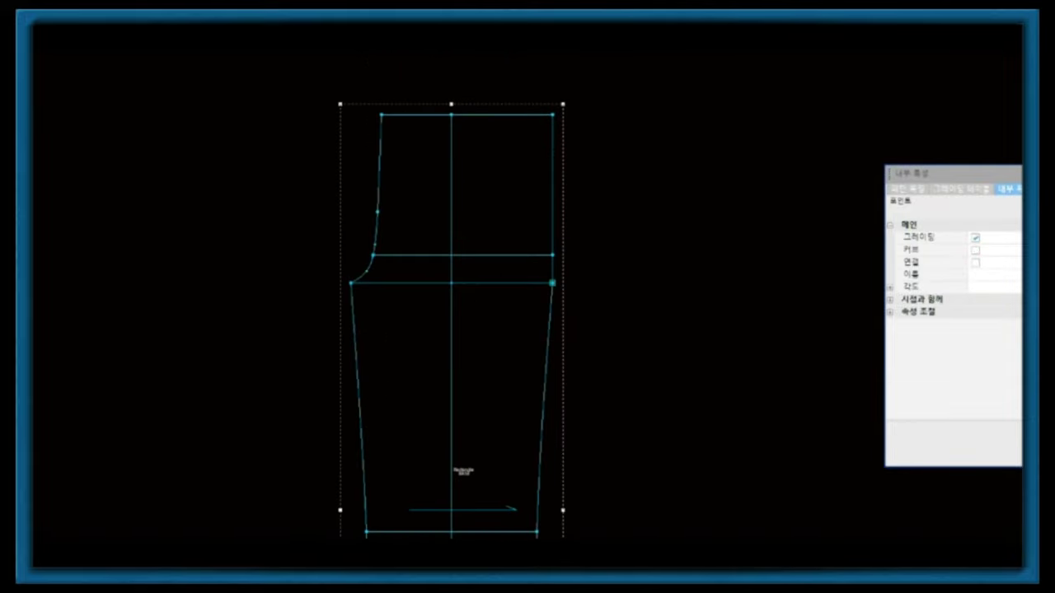
scroll(461, 272, "down", 1)
right_click(557, 219)
left_click(594, 240)
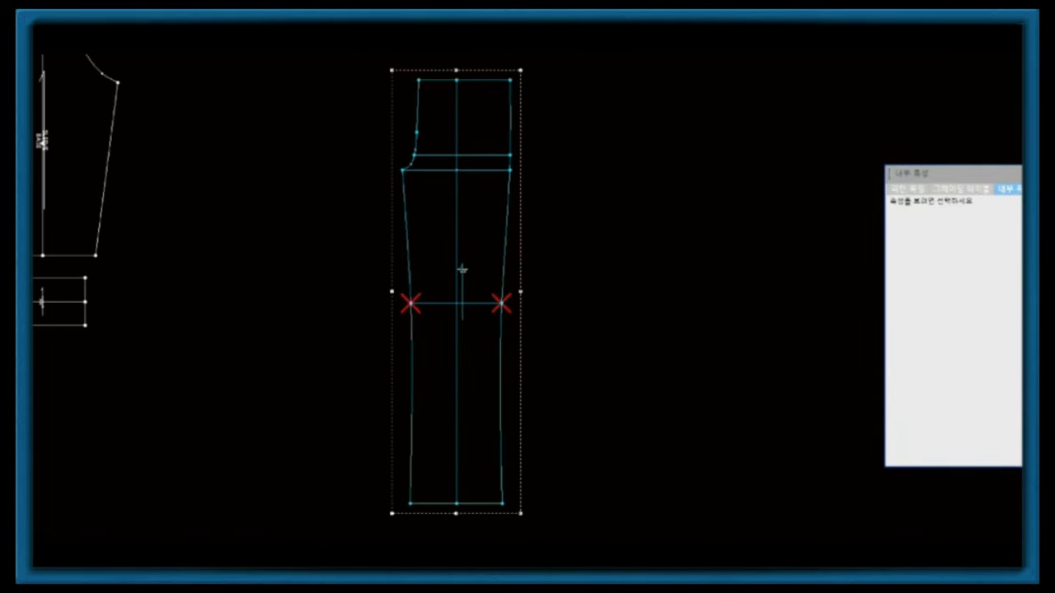
key("Return")
right_click(575, 186)
left_click(594, 191)
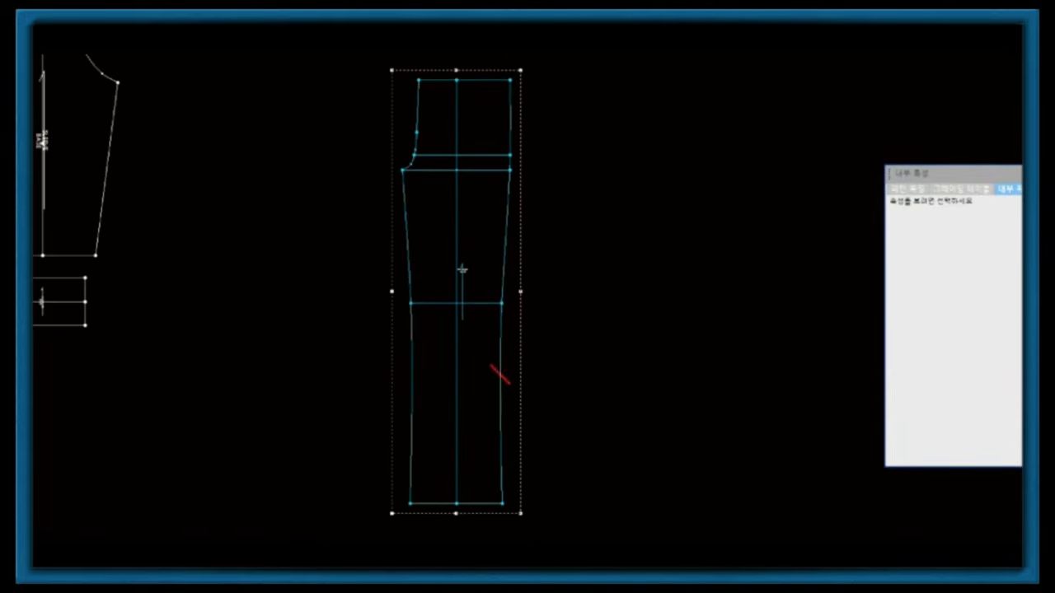
key("Return")
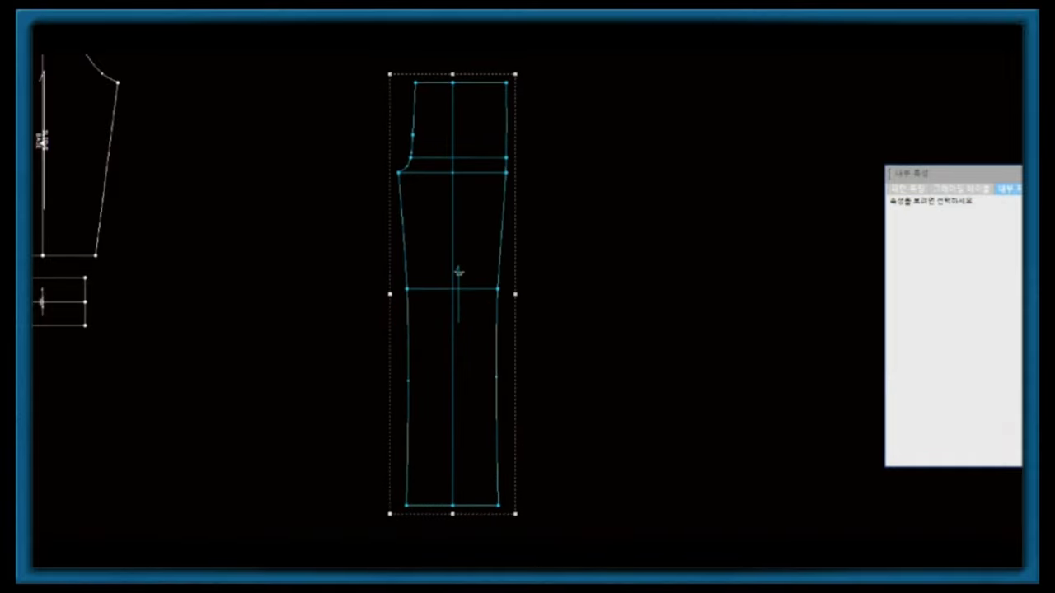
scroll(560, 175, "up", 1)
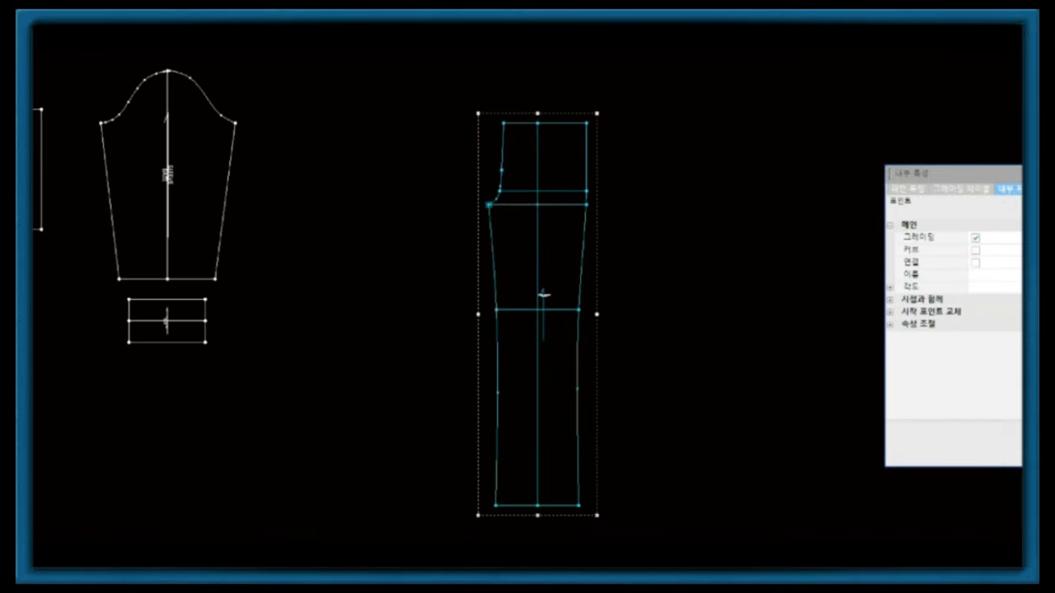
Shift the back trouser piece's left edge and both side points outward
left_click(491, 201)
key("Return")
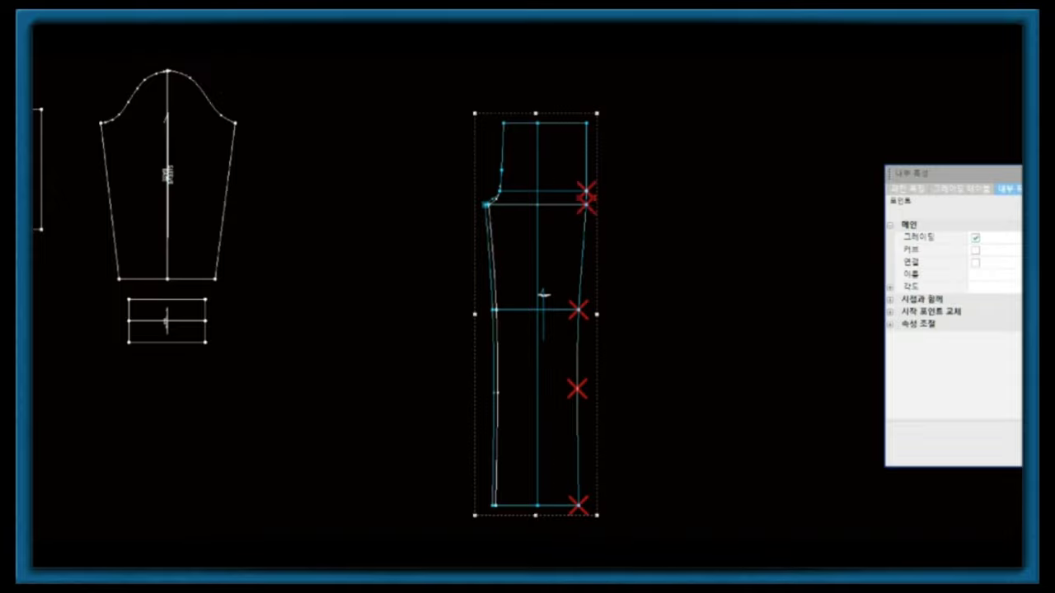
left_click(486, 205)
key("Return")
left_click(486, 202)
key("Return")
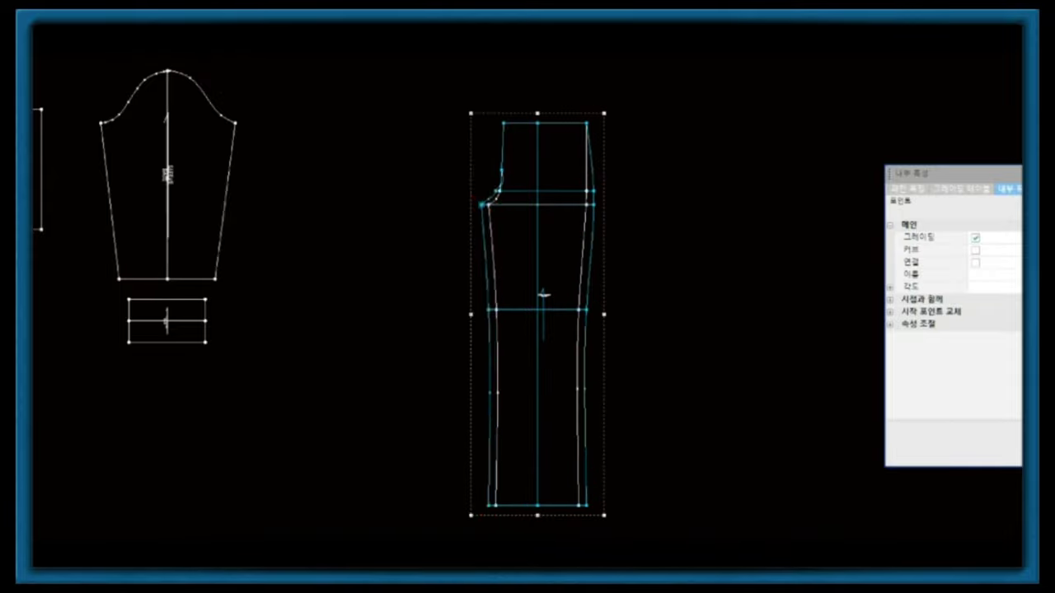
Drag the crotch point outward about 6.88 to lengthen the back crotch curve
scroll(495, 164, "up", 2)
scroll(496, 164, "down", 1)
scroll(495, 165, "up", 2)
scroll(495, 165, "up", 3)
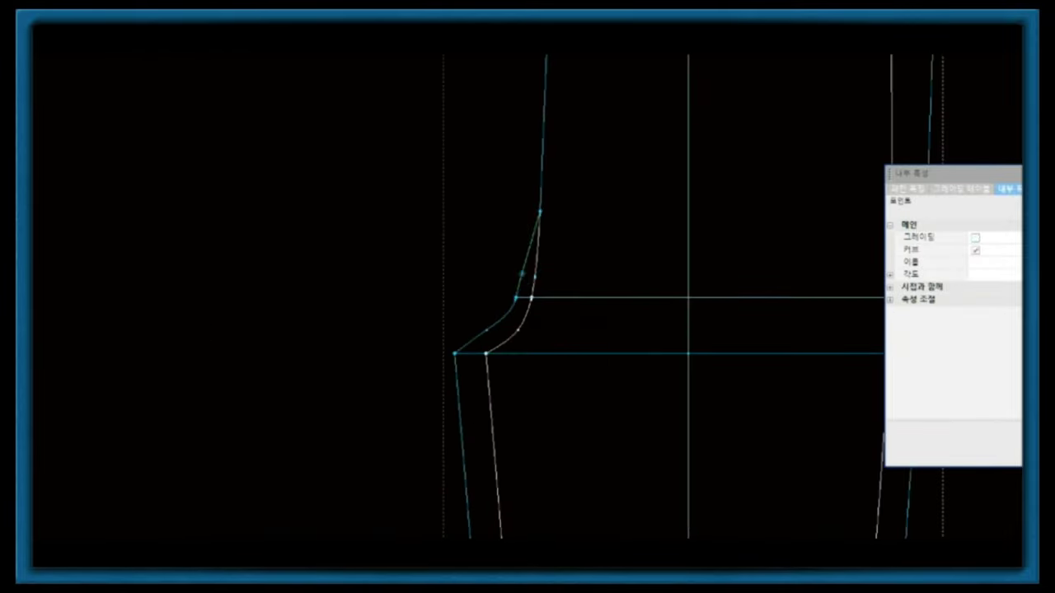
scroll(492, 313, "up", 3)
scroll(434, 340, "down", 4)
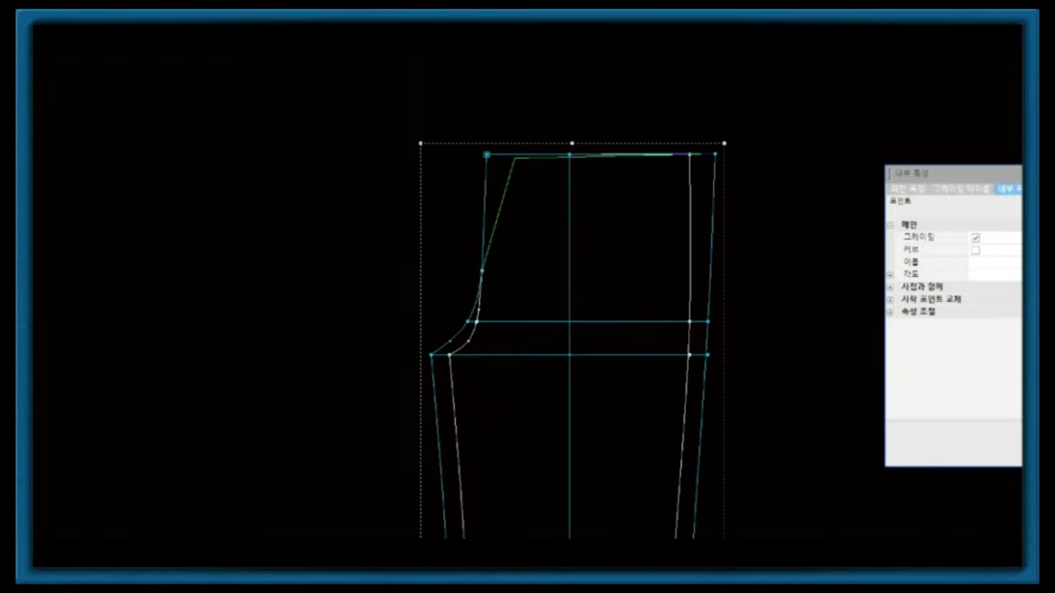
scroll(327, 515, "up", 1)
left_click_drag(449, 328, 375, 329)
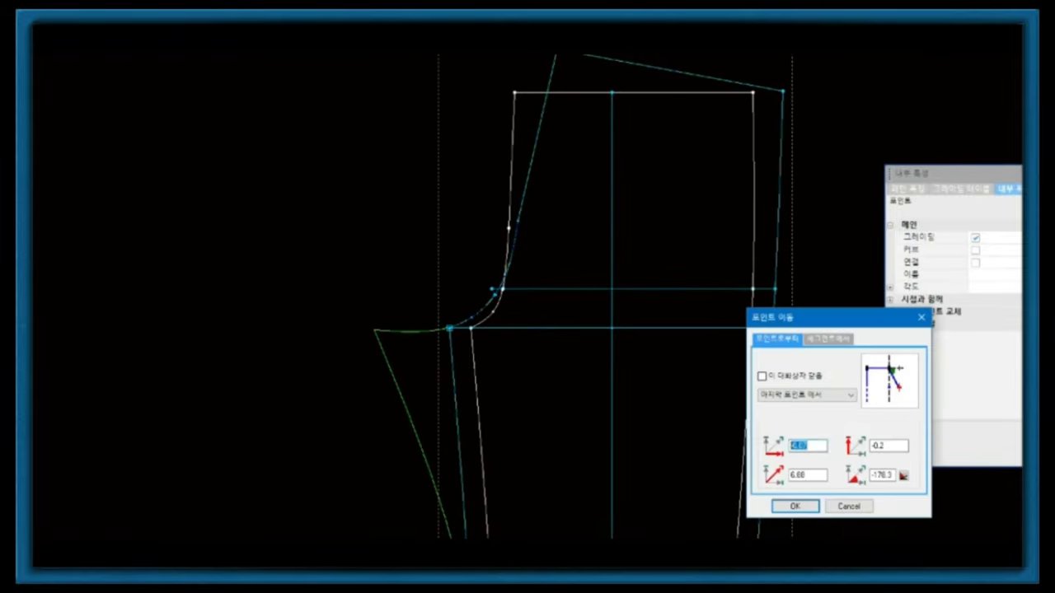
key("Return")
scroll(527, 297, "up", 1)
scroll(494, 329, "down", 2)
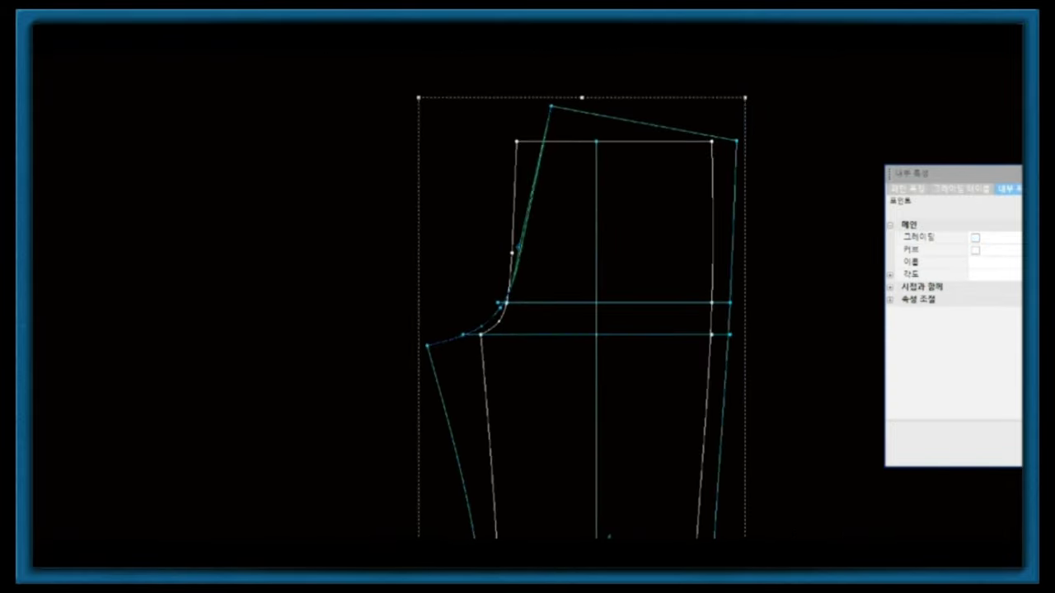
scroll(495, 371, "up", 1)
scroll(763, 273, "up", 2)
scroll(527, 297, "down", 1)
scroll(558, 210, "down", 5)
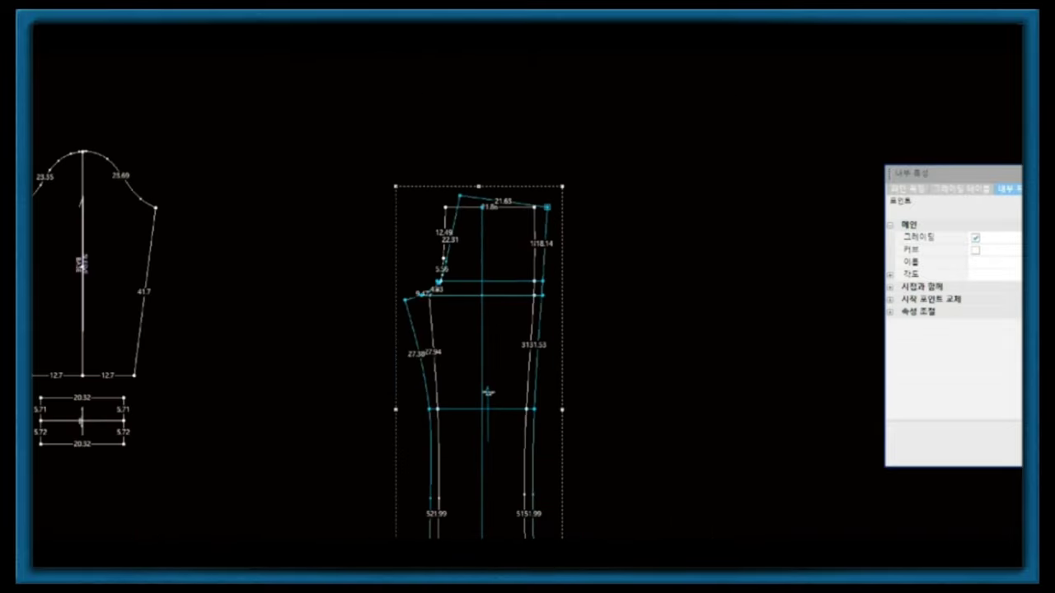
scroll(568, 288, "up", 6)
scroll(598, 297, "down", 2)
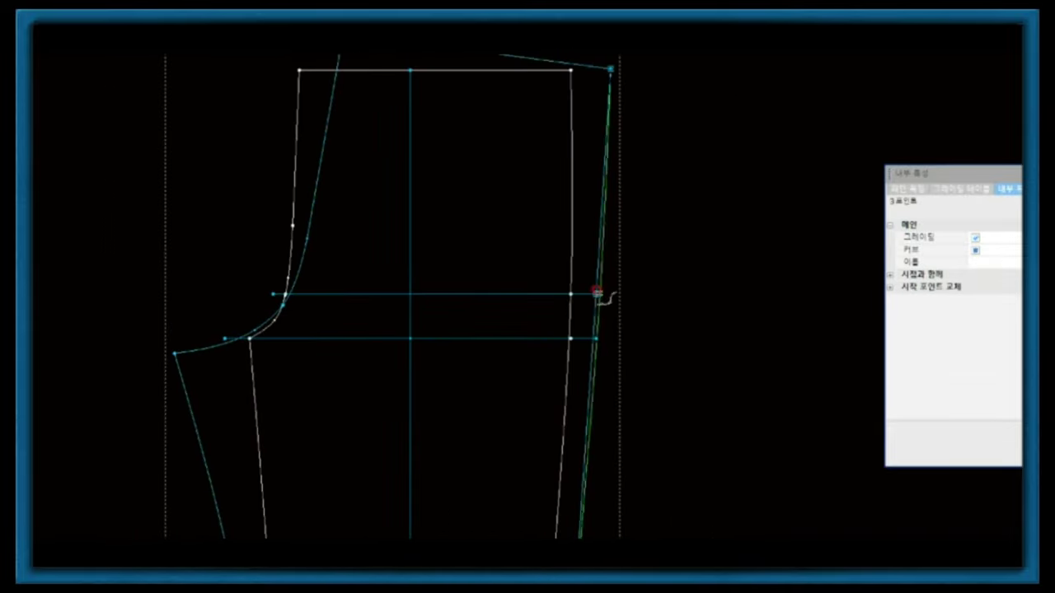
scroll(522, 294, "down", 1)
scroll(511, 258, "up", 1)
scroll(353, 208, "up", 1)
scroll(428, 231, "down", 2)
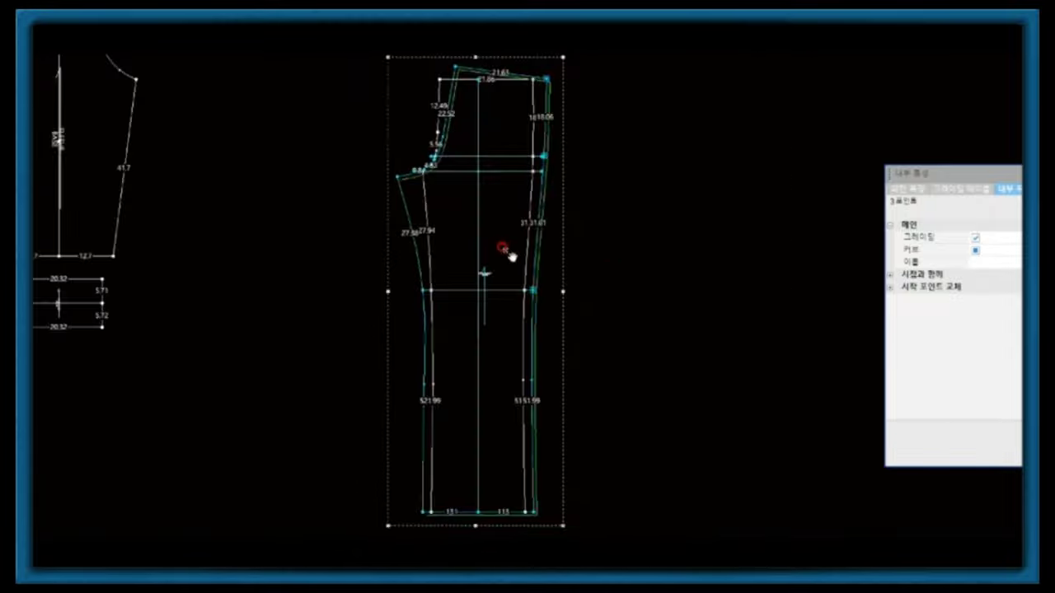
scroll(511, 272, "up", 1)
scroll(519, 303, "down", 1)
scroll(511, 301, "up", 1)
Add waistband lines inside the front and back pieces and move the front waistband above the trouser
scroll(502, 303, "down", 1)
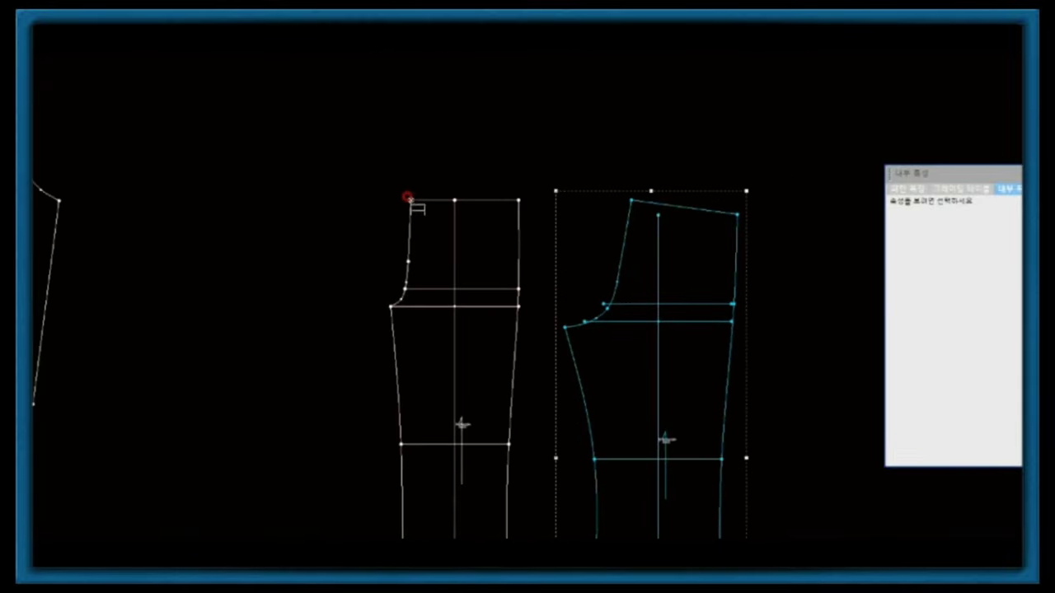
left_click(518, 197)
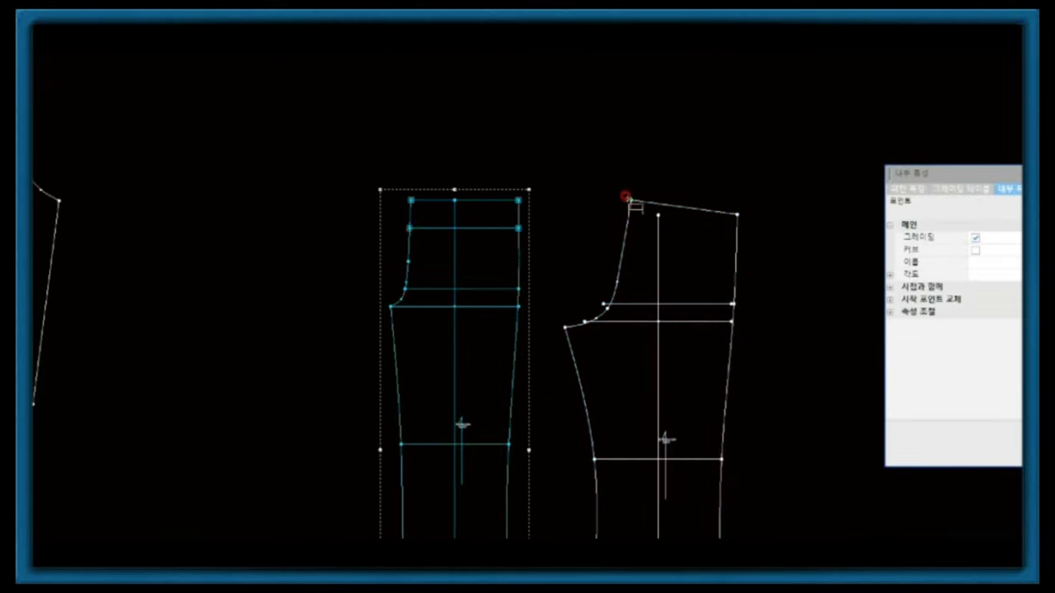
left_click(627, 200)
left_click_drag(507, 164, 504, 150)
right_click(745, 132)
Draw a long waistband rectangle and set it to an exact size
left_click_drag(439, 85, 679, 111)
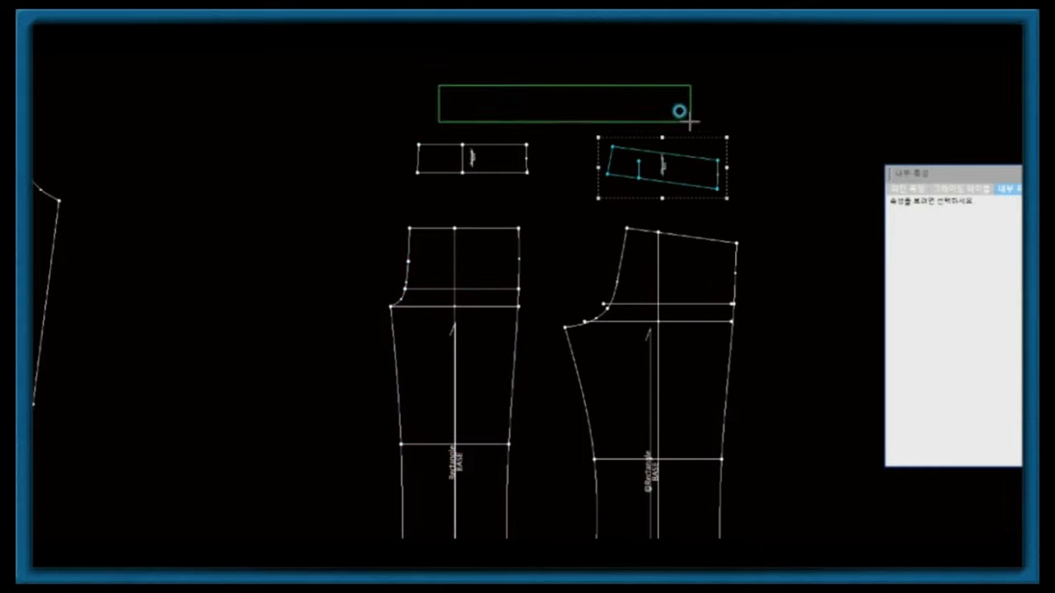
key("Return")
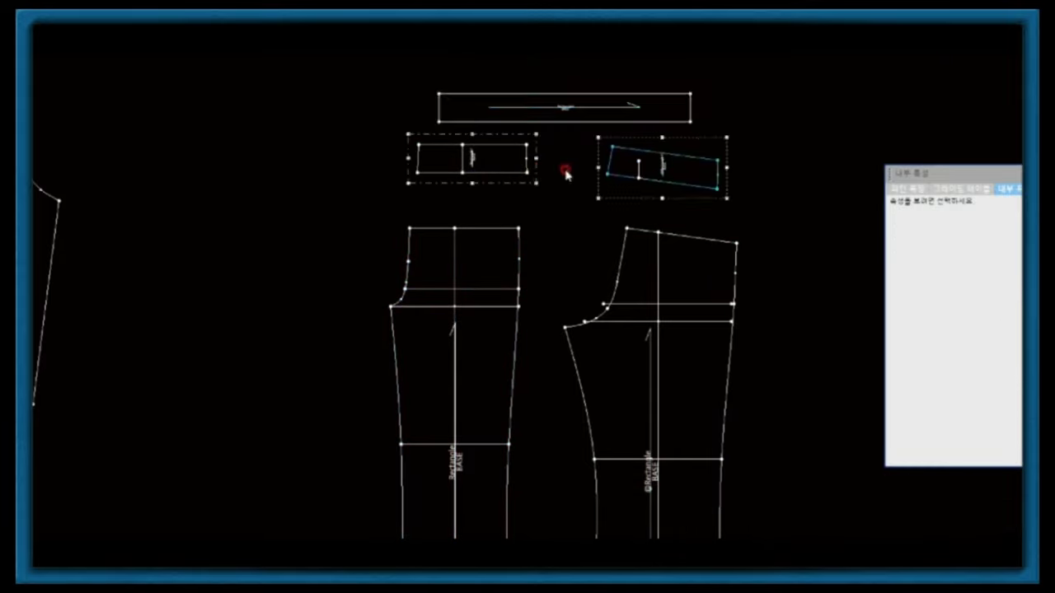
scroll(520, 305, "up", 1)
left_click(620, 254)
key("Return")
Add a notch point midway along the waistband's top edge
scroll(534, 300, "up", 1)
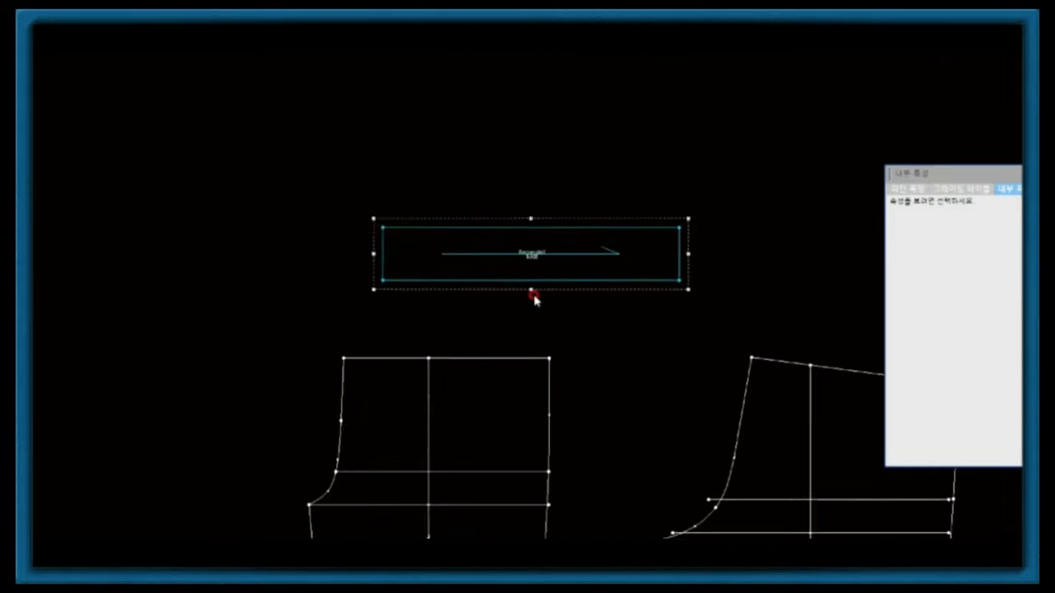
left_click(527, 219)
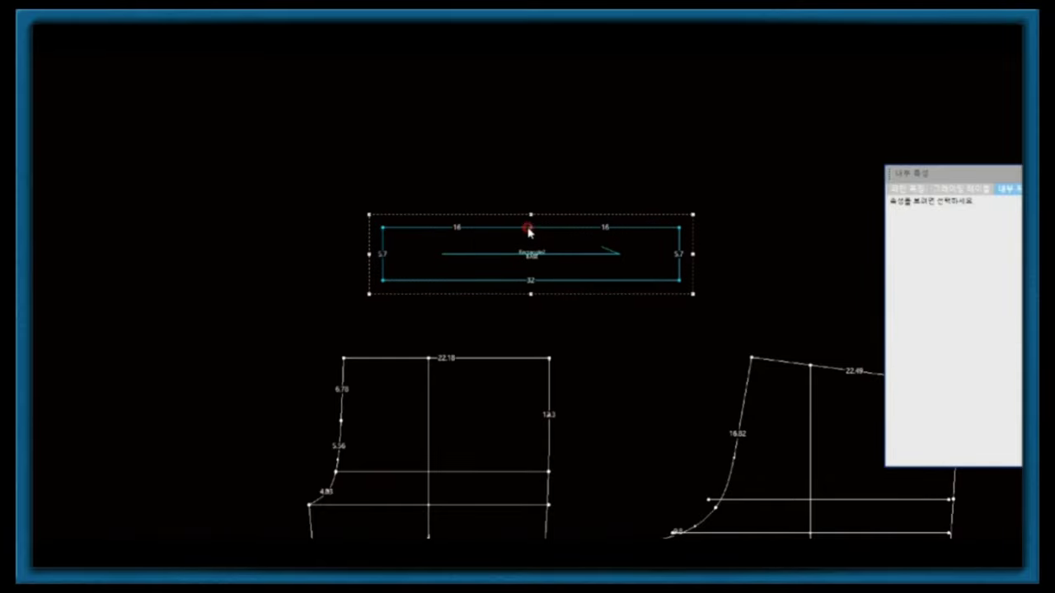
left_click(530, 279)
key("Return")
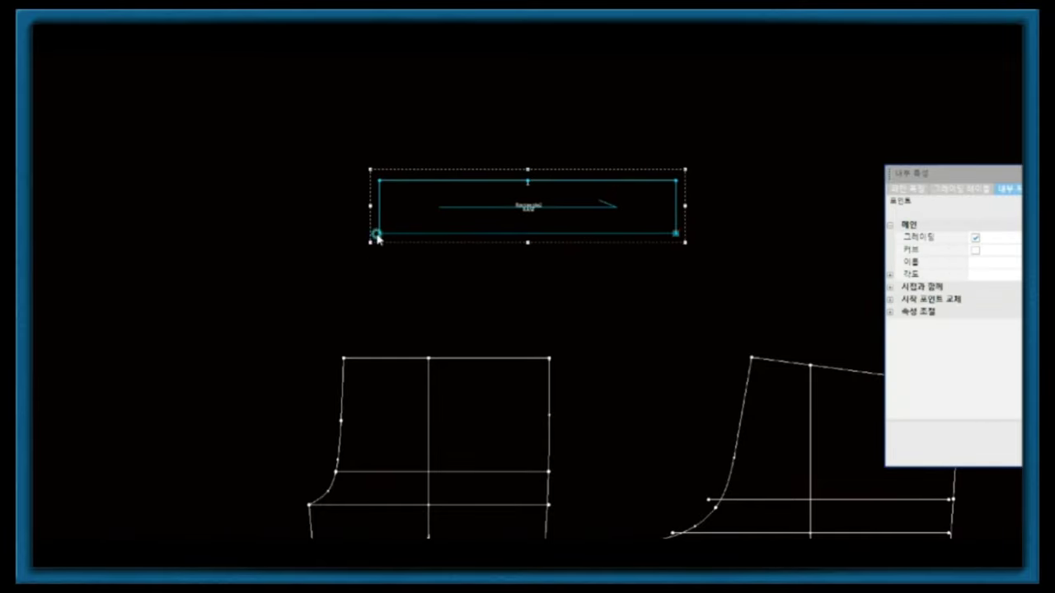
Add an internal point inside the waistband rectangle
left_click(650, 194)
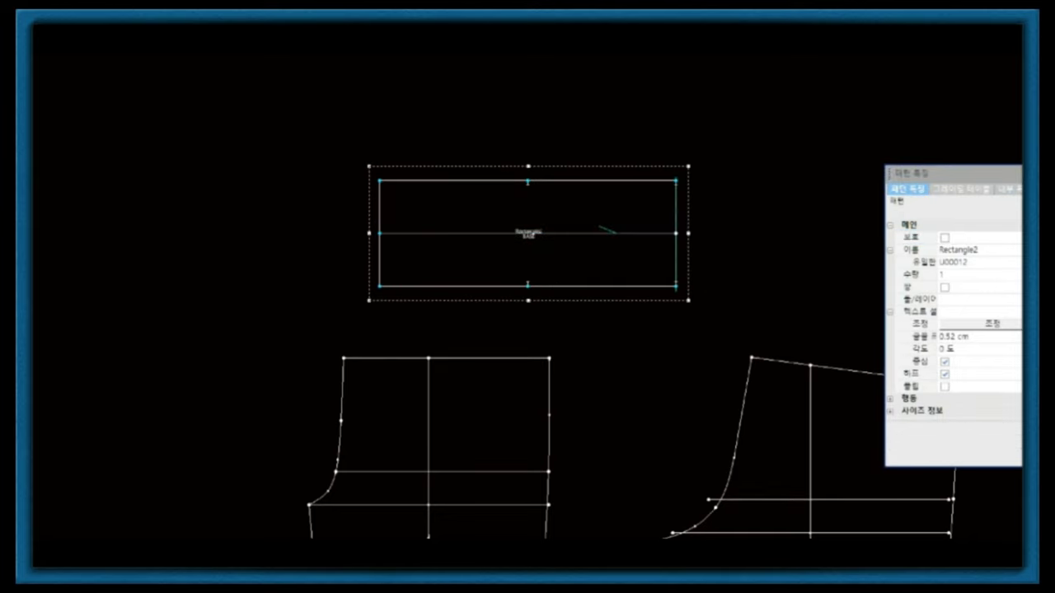
left_click(398, 258)
key("Return")
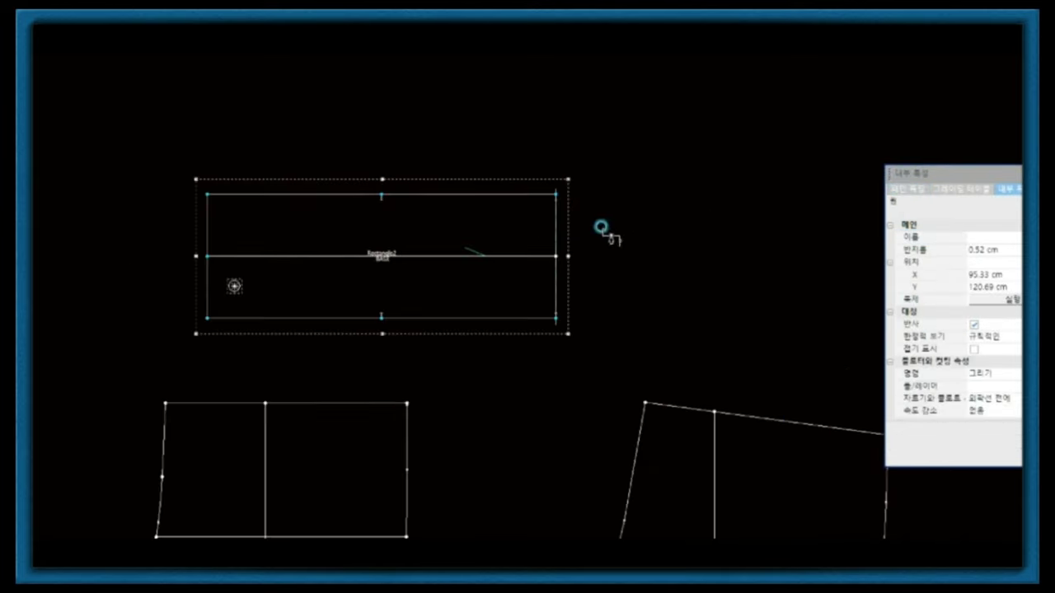
scroll(665, 197, "down", 3)
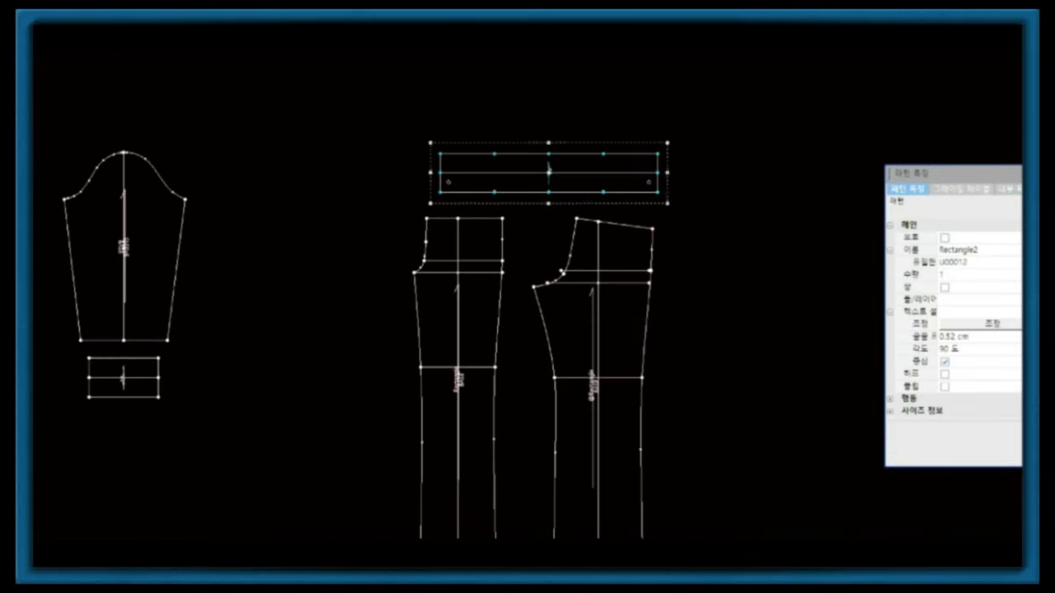
scroll(449, 240, "up", 3)
scroll(539, 229, "down", 2)
scroll(523, 288, "down", 2)
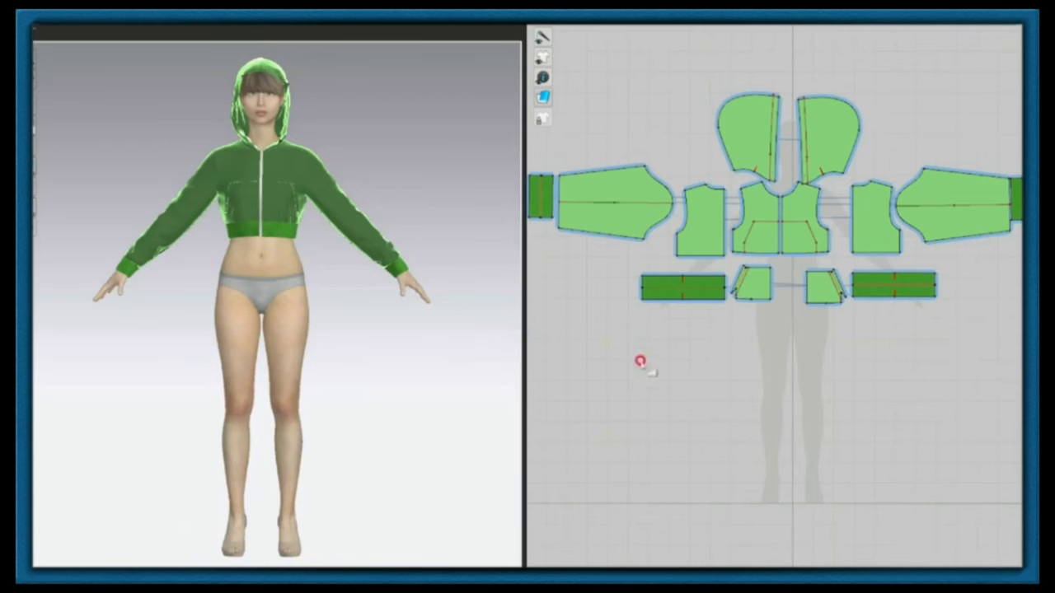
Import the trouser and waistband patterns from a DXF file using Add
left_click(51, 29)
left_click(200, 84)
left_click(236, 42)
left_click(929, 388)
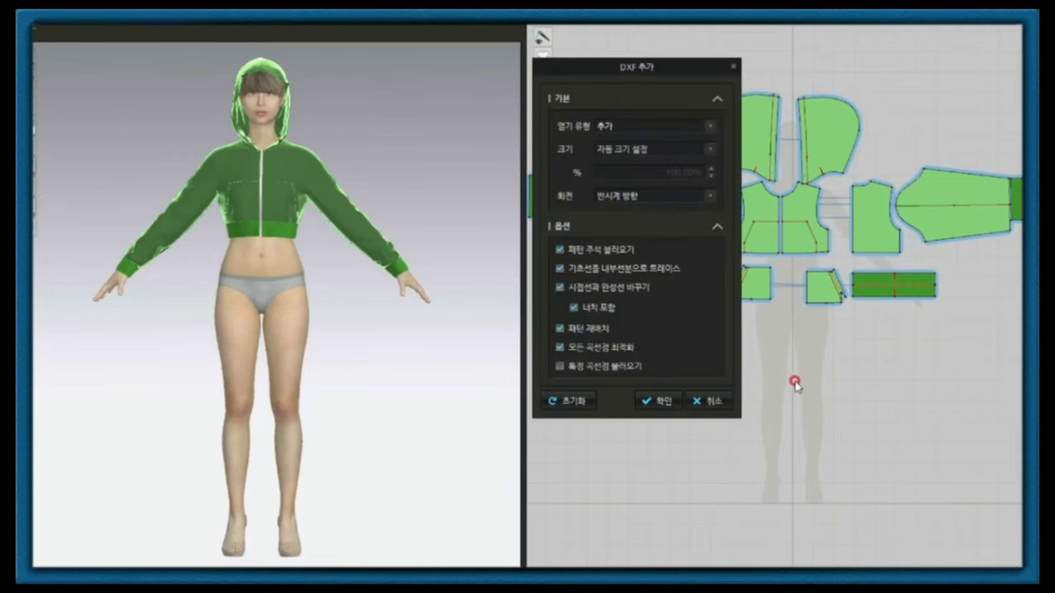
left_click(651, 402)
Move the right trouser piece toward the avatar and the waistband onto the hip
left_click_drag(367, 377, 284, 270)
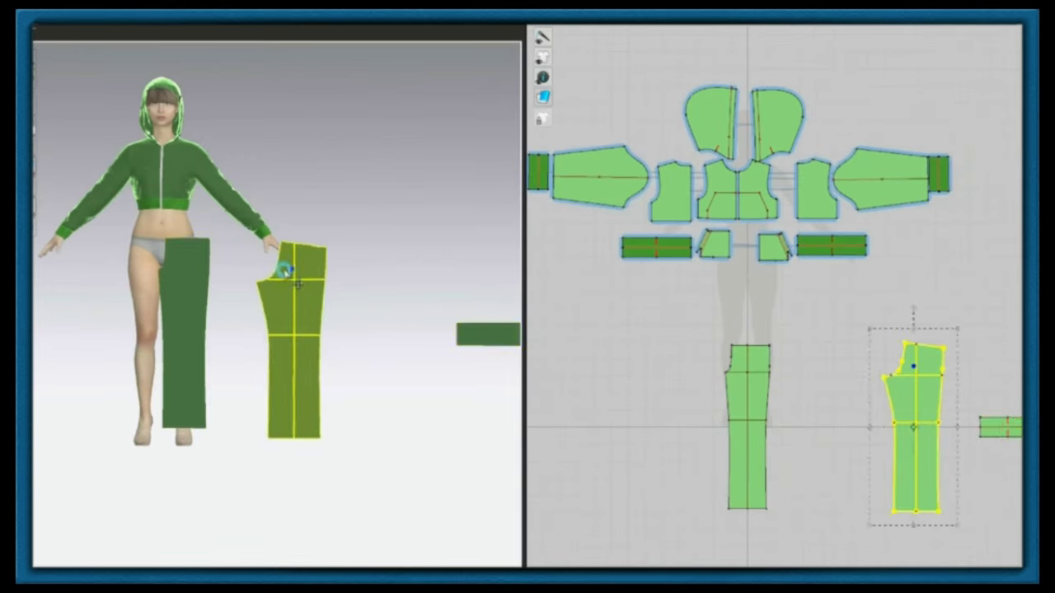
left_click(193, 221)
scroll(198, 206, "up", 2)
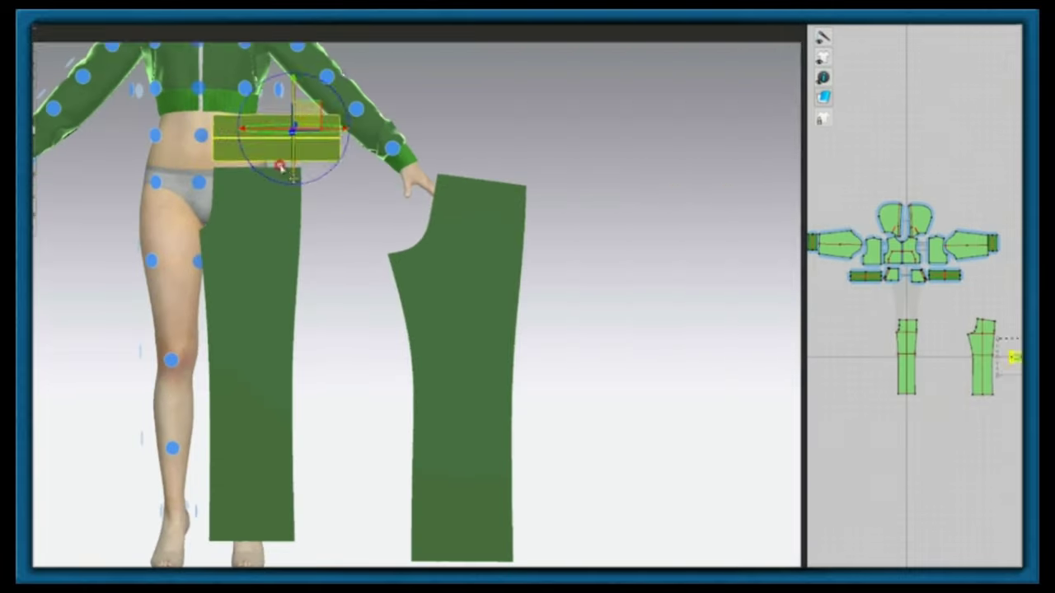
scroll(370, 294, "up", 3)
mouse_move(284, 247)
left_mouse_down()
mouse_move(313, 358)
mouse_move(291, 435)
left_mouse_up()
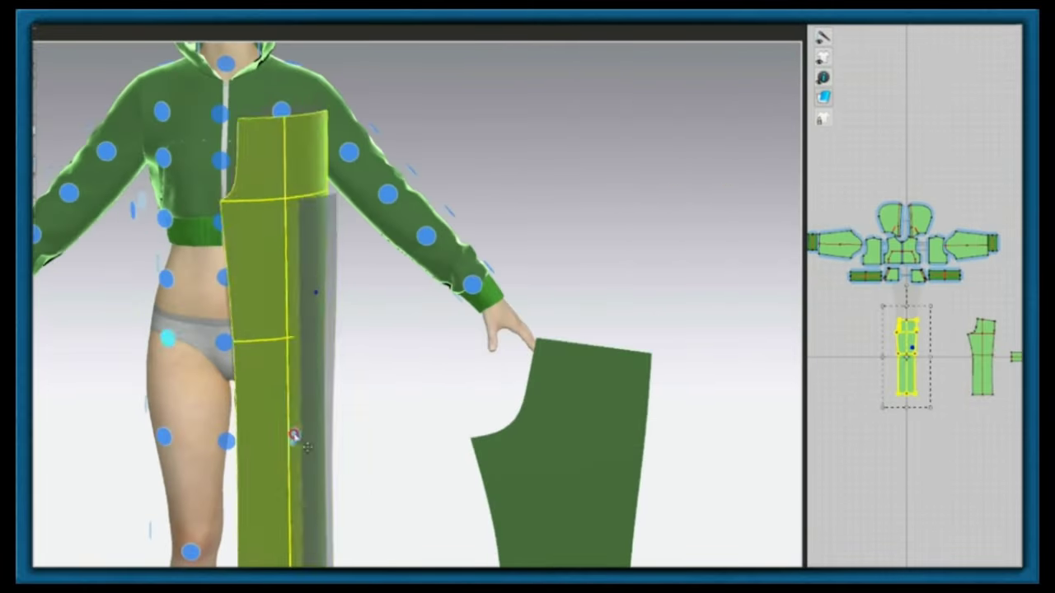
scroll(292, 436, "down", 2)
scroll(256, 411, "up", 2)
scroll(255, 411, "down", 3)
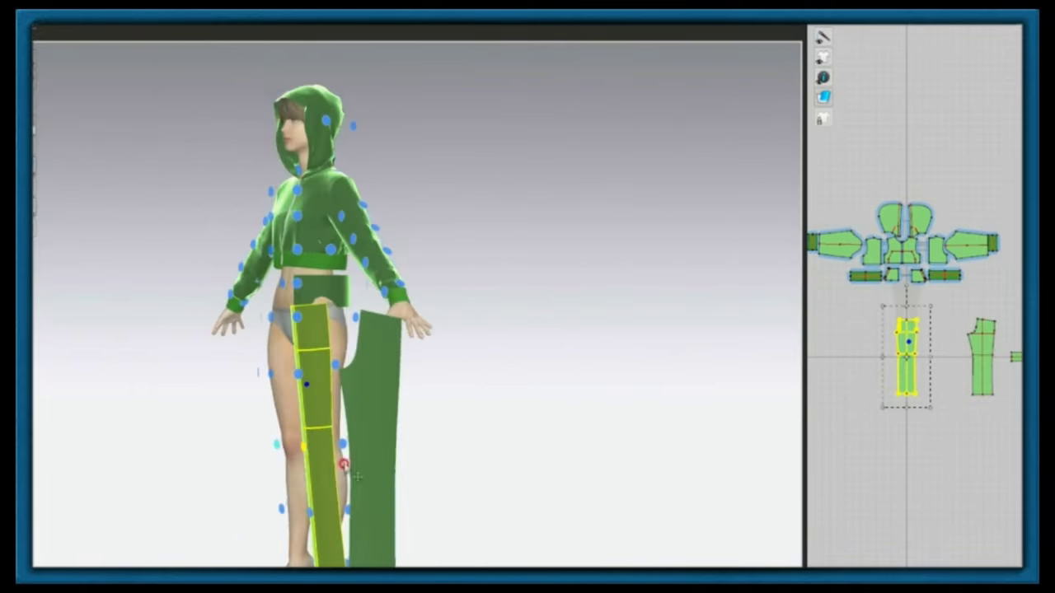
scroll(344, 464, "up", 2)
Select the right trouser piece and check its placement from the back and front
mouse_move(344, 373)
right_mouse_down()
mouse_move(412, 376)
mouse_move(221, 325)
mouse_move(346, 330)
right_mouse_up()
left_click(412, 376)
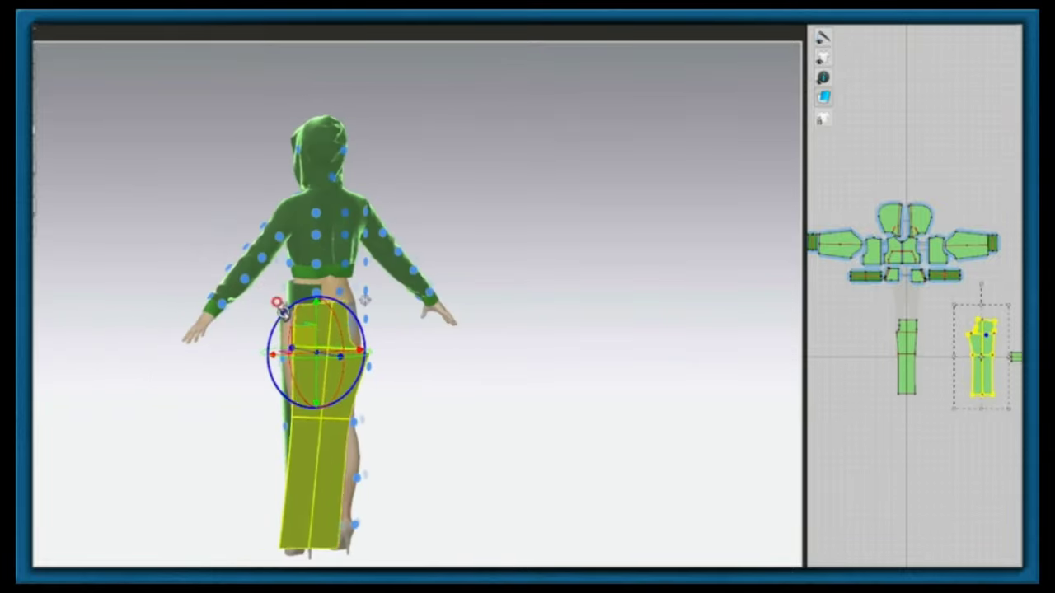
scroll(346, 330, "up", 3)
mouse_move(462, 297)
right_mouse_down()
mouse_move(204, 362)
mouse_move(399, 376)
right_mouse_up()
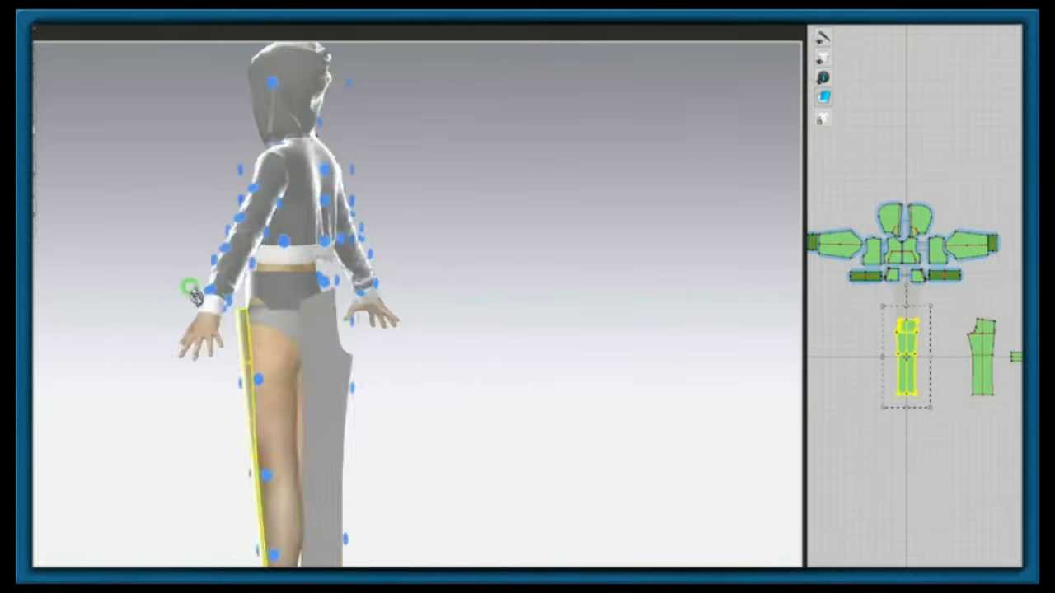
right_click(399, 376)
mouse_move(460, 239)
right_mouse_down()
mouse_move(302, 301)
mouse_move(556, 384)
right_mouse_up()
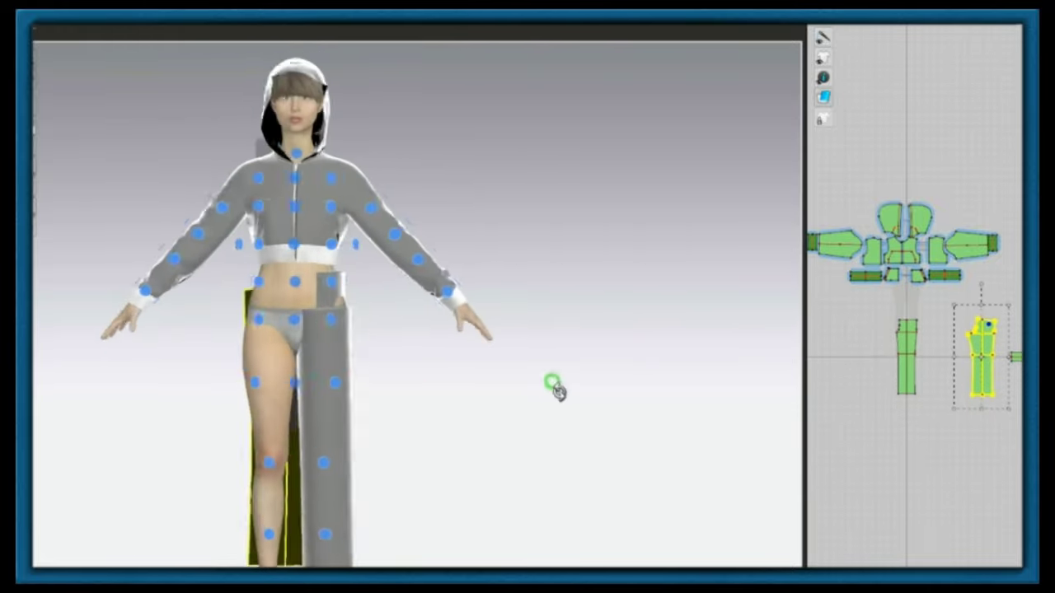
left_click_drag(791, 337, 527, 337)
Raise the small waistband rectangle up near the avatar's waist
scroll(824, 325, "up", 5)
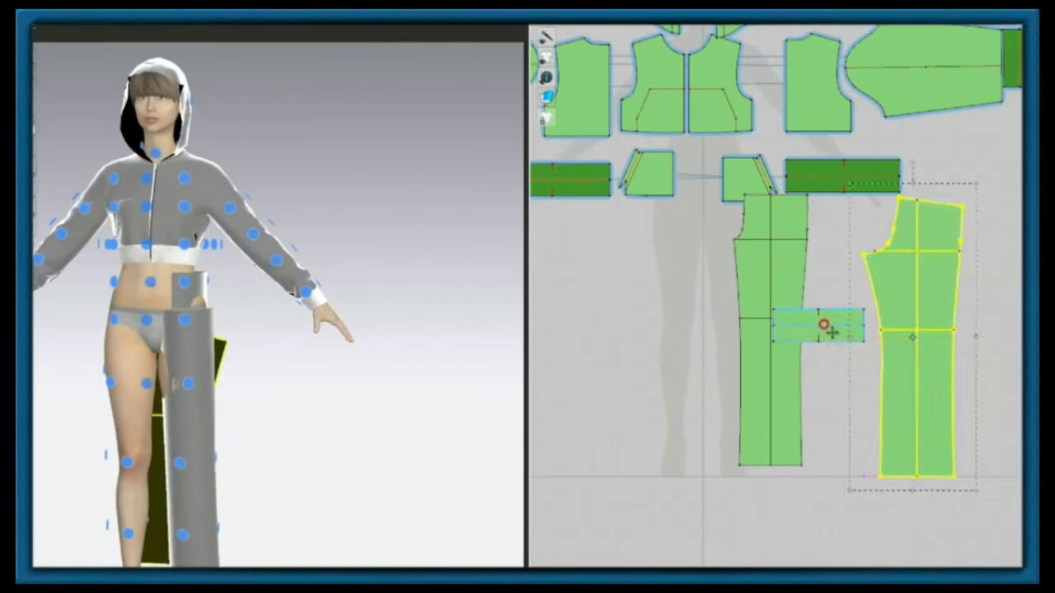
scroll(789, 357, "down", 3)
scroll(682, 132, "up", 3)
left_click(841, 325)
left_click_drag(841, 325, 840, 256)
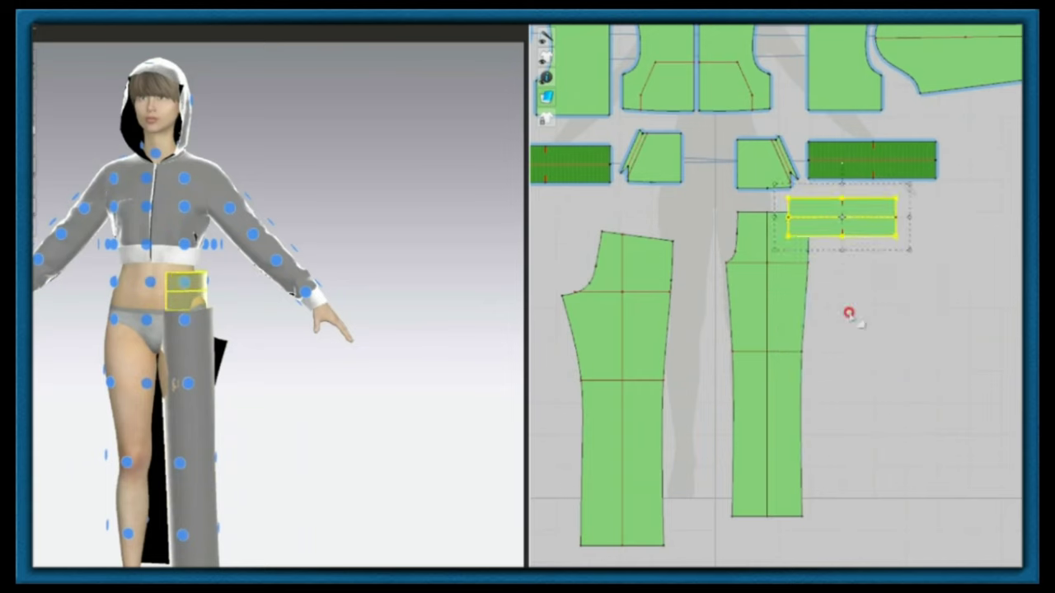
left_click(783, 388)
scroll(748, 340, "down", 2)
scroll(767, 314, "up", 2)
left_click(802, 263)
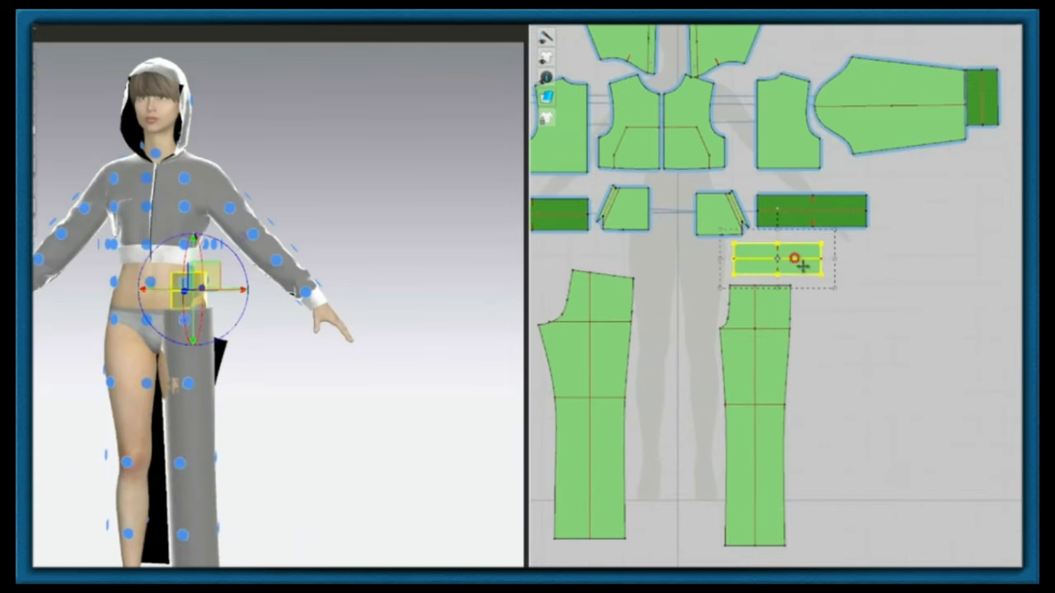
Show seam lines and place the left trouser panel around the leg at the hip
left_click(47, 167)
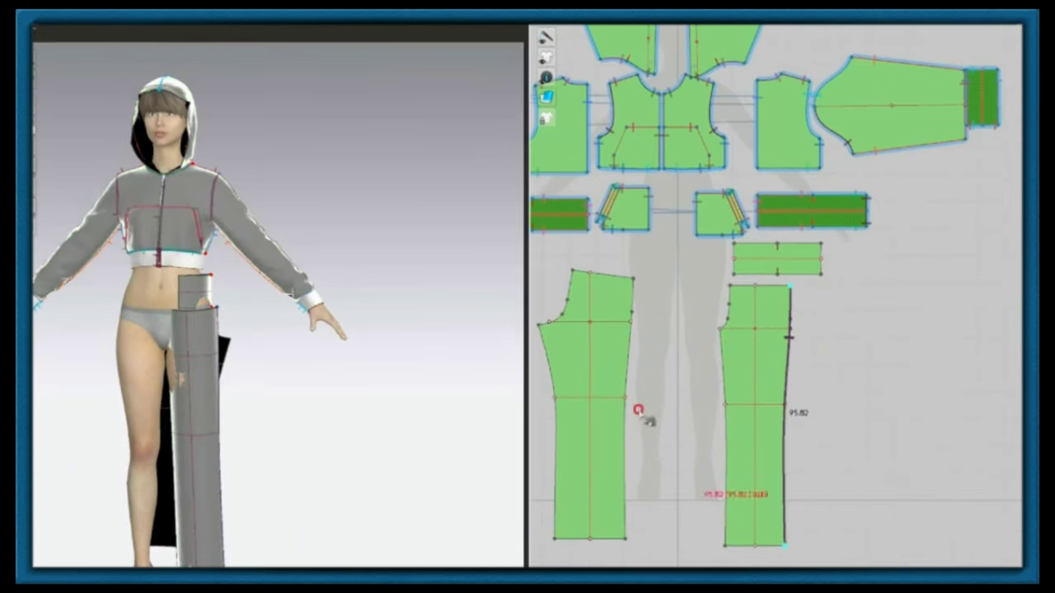
mouse_move(264, 399)
right_mouse_down()
mouse_move(164, 387)
mouse_move(169, 371)
mouse_move(460, 352)
right_mouse_up()
left_click(141, 388)
right_click(89, 411)
left_click(146, 235)
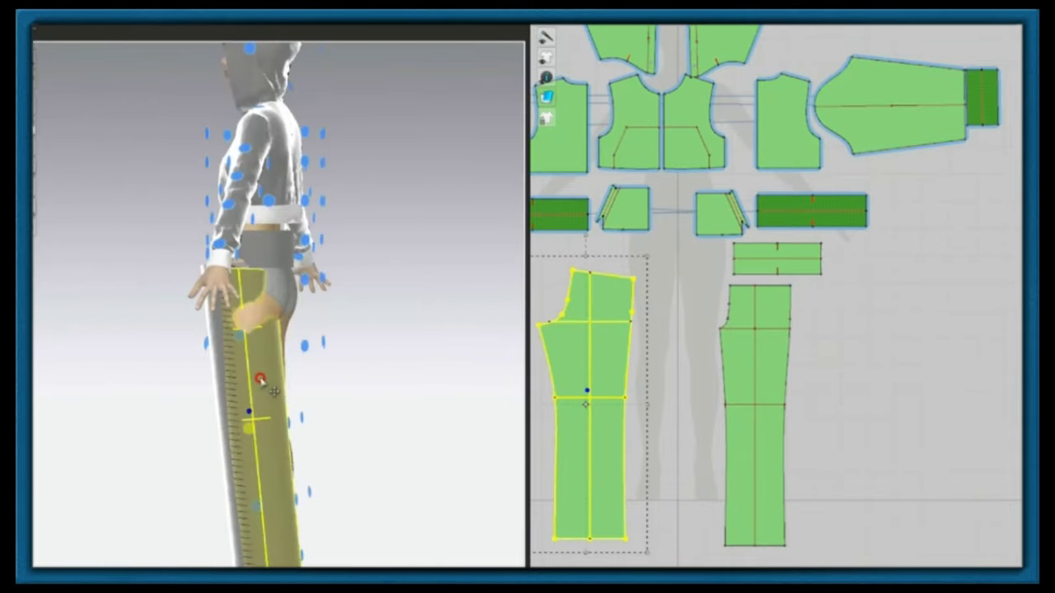
mouse_move(346, 386)
right_mouse_down()
mouse_move(252, 447)
mouse_move(286, 345)
right_mouse_up()
right_click_drag(348, 376, 200, 341)
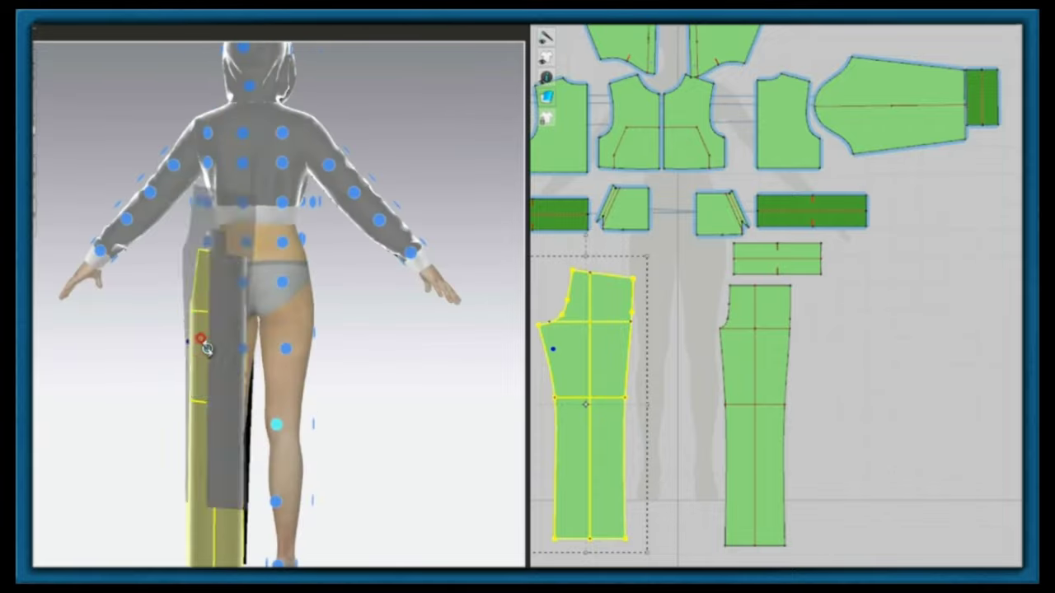
right_click_drag(235, 282, 310, 345)
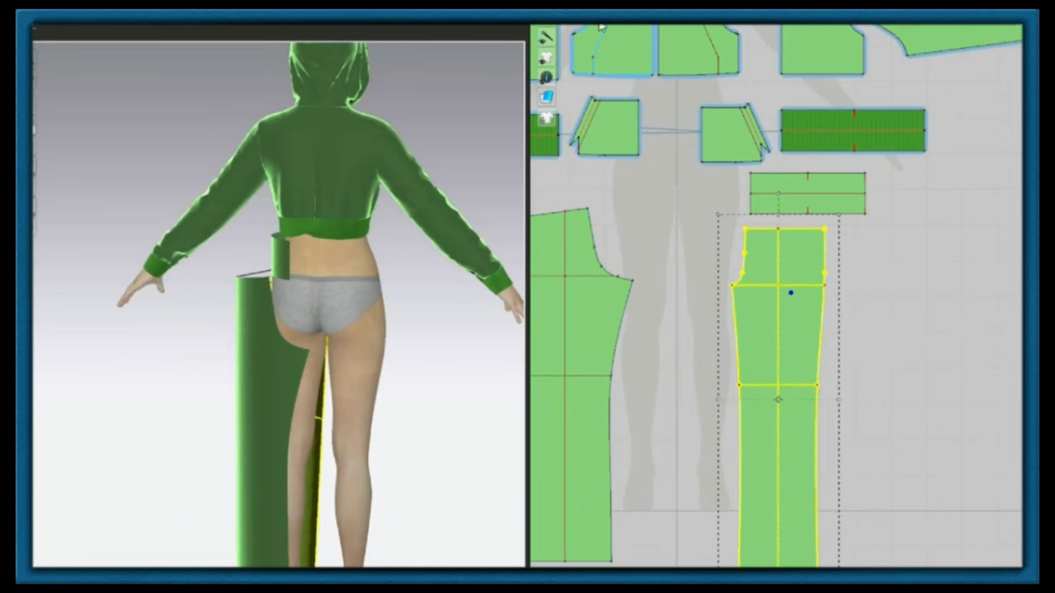
Deselect the pant panel, then select the waistband and view it beside the pant top
key("n")
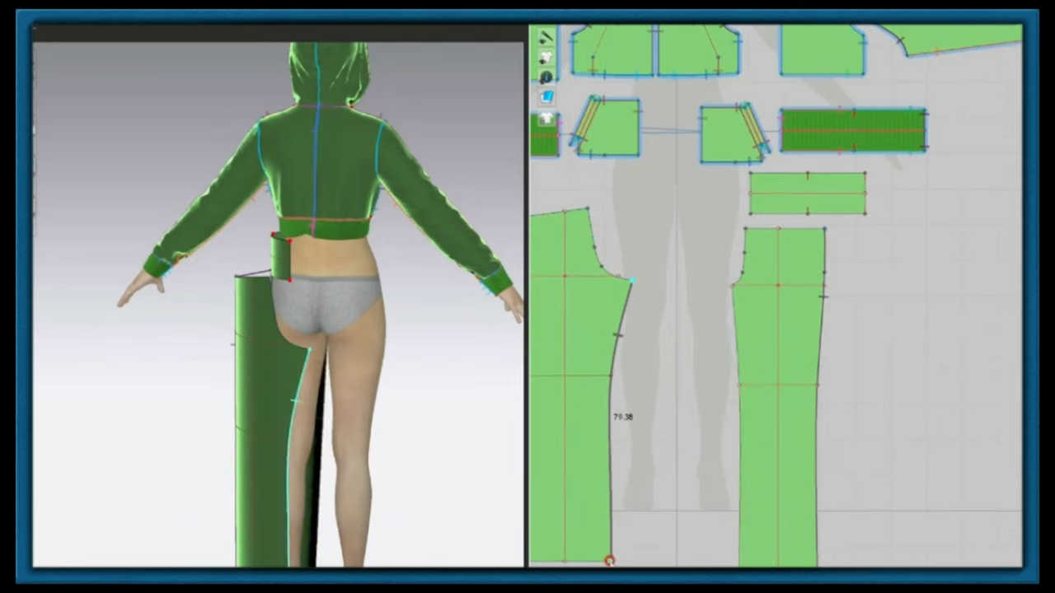
right_click_drag(495, 412, 401, 412)
scroll(401, 412, "up", 3)
scroll(742, 197, "up", 3)
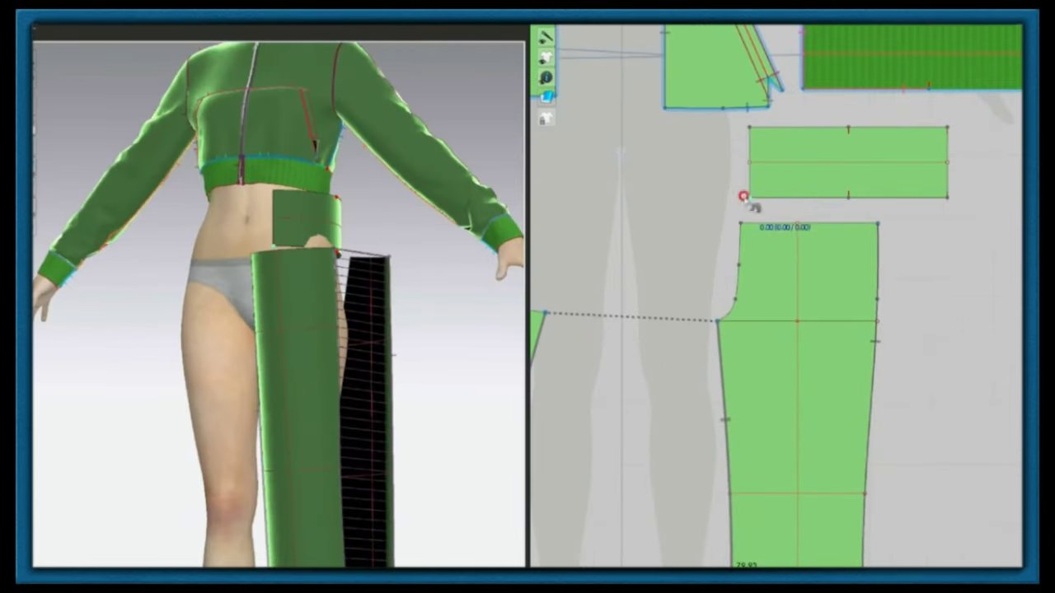
left_click(304, 216)
scroll(372, 230, "up", 2)
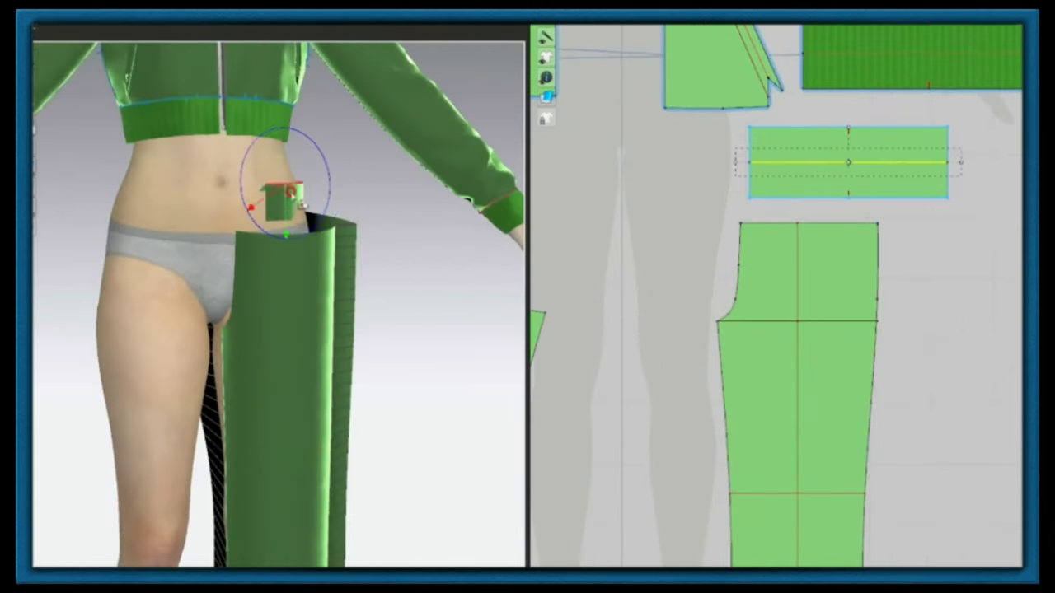
scroll(286, 199, "up", 2)
scroll(286, 200, "up", 1)
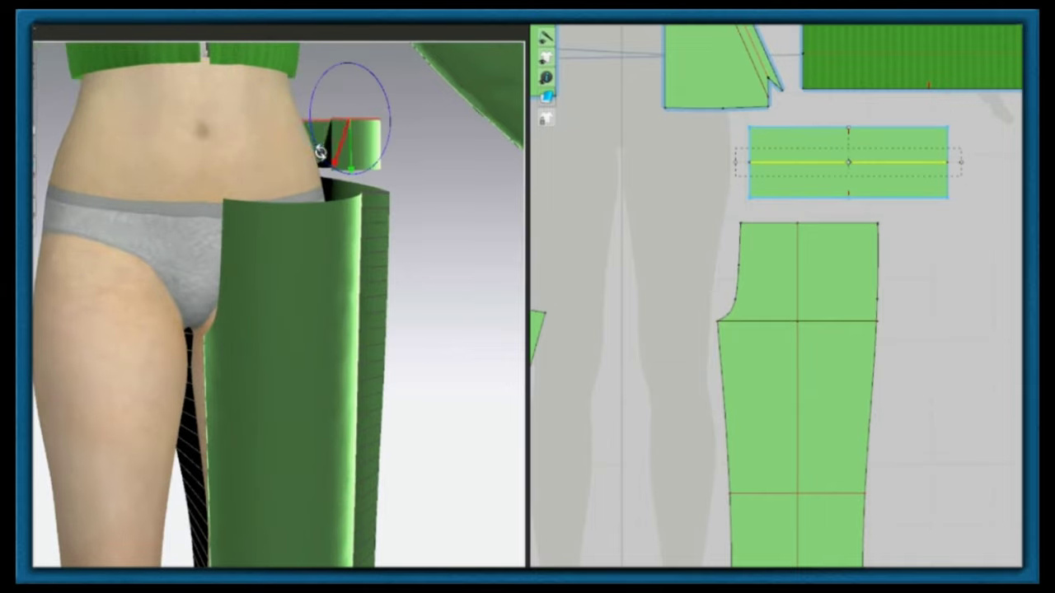
right_click_drag(319, 151, 278, 186)
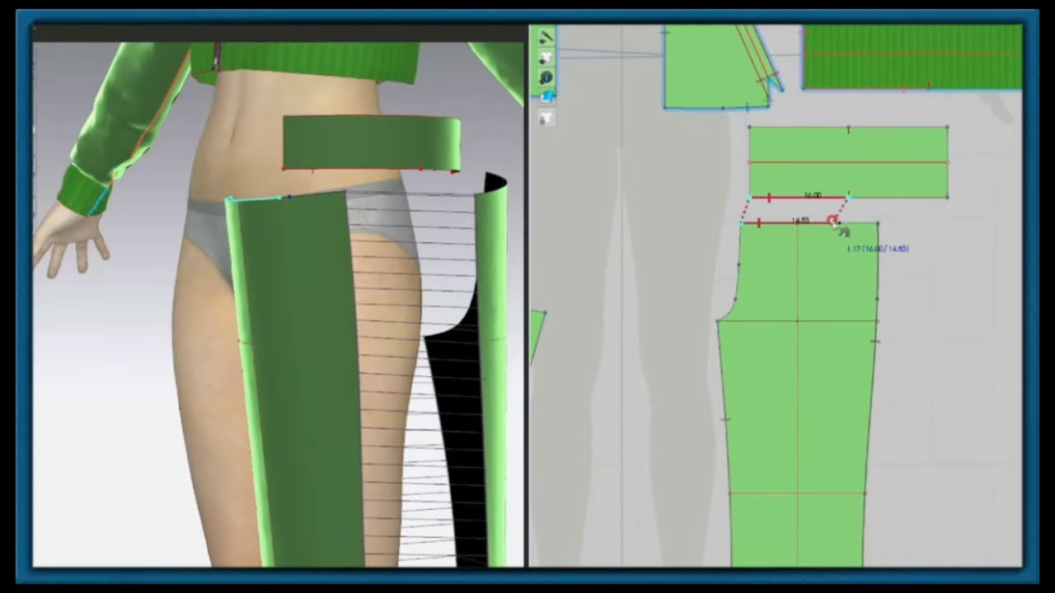
scroll(724, 262, "down", 5)
scroll(852, 278, "up", 4)
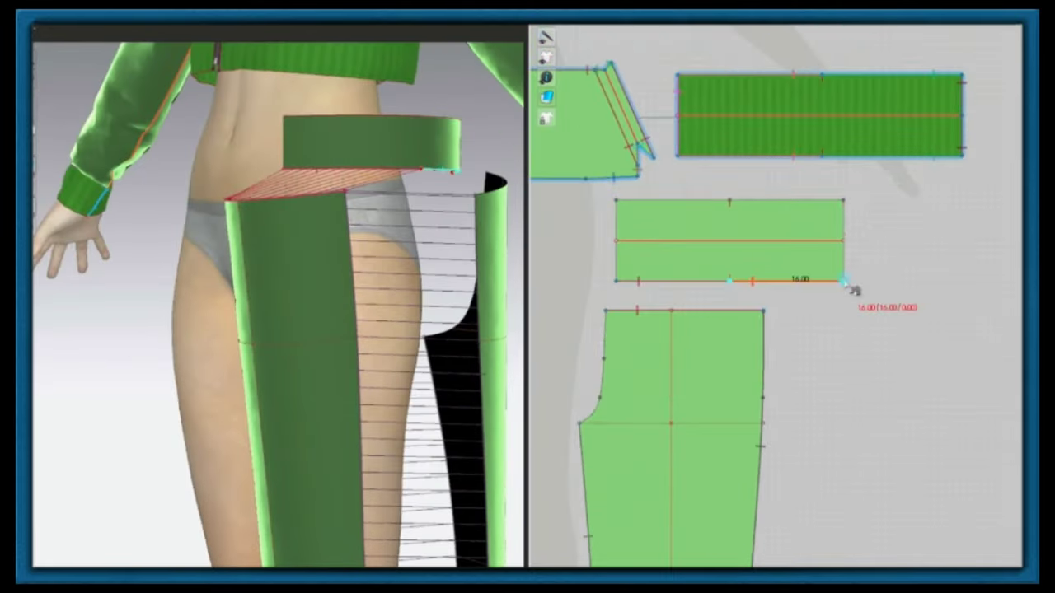
scroll(696, 311, "down", 2)
scroll(657, 296, "down", 3)
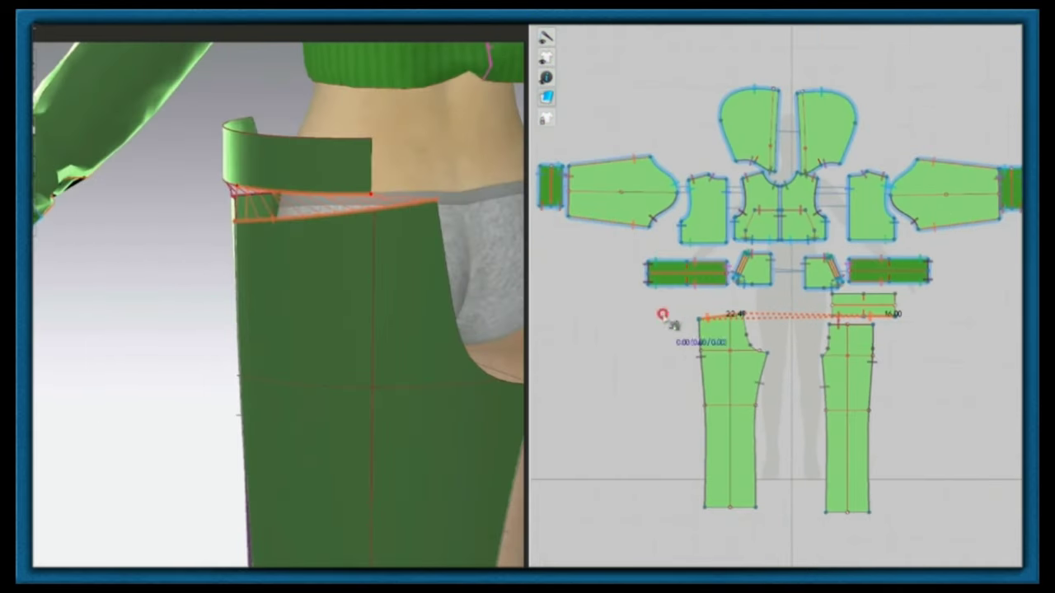
Try making all trouser pieces symmetric and dismiss the resulting warning
left_click(836, 313)
right_click(824, 365)
left_click(836, 153)
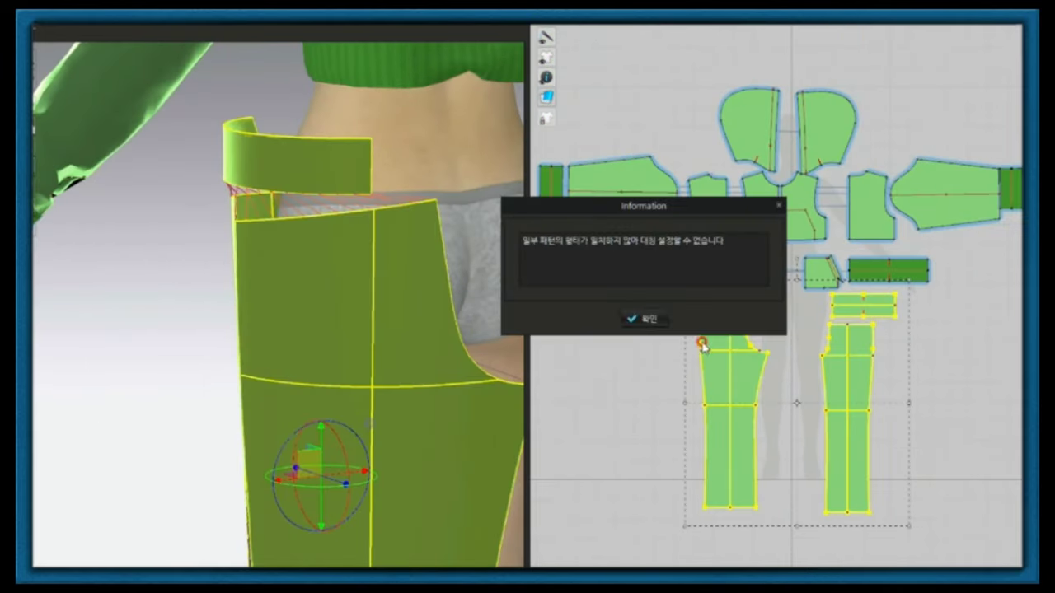
left_click(634, 320)
scroll(620, 467, "down", 3)
scroll(660, 428, "up", 2)
Create and place mirrored copies of the pant panel and the waistband
left_click(706, 396)
right_click(706, 395)
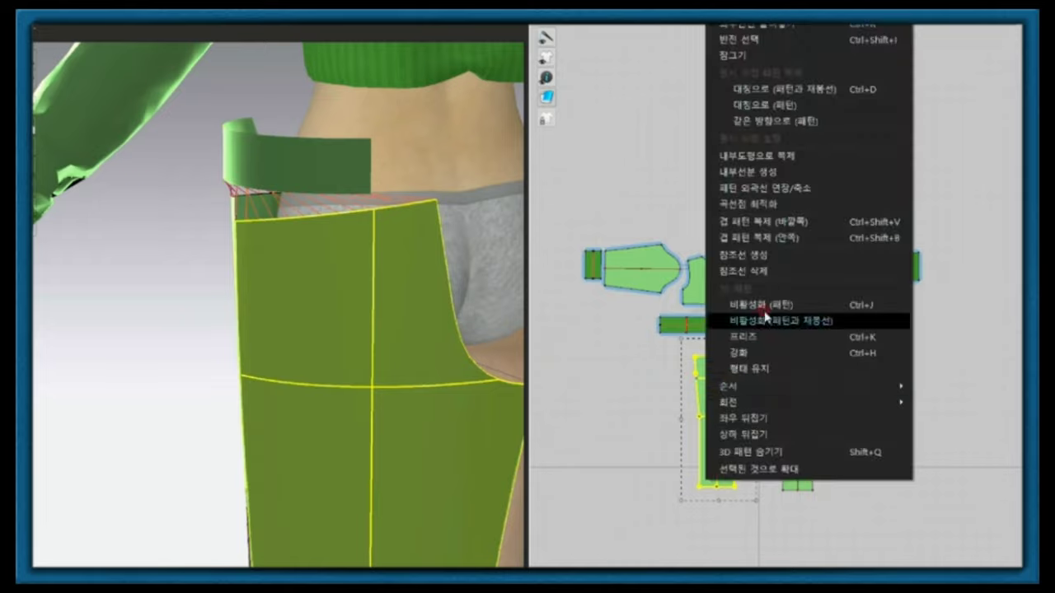
left_click(725, 306)
left_click(890, 417)
left_click(800, 346)
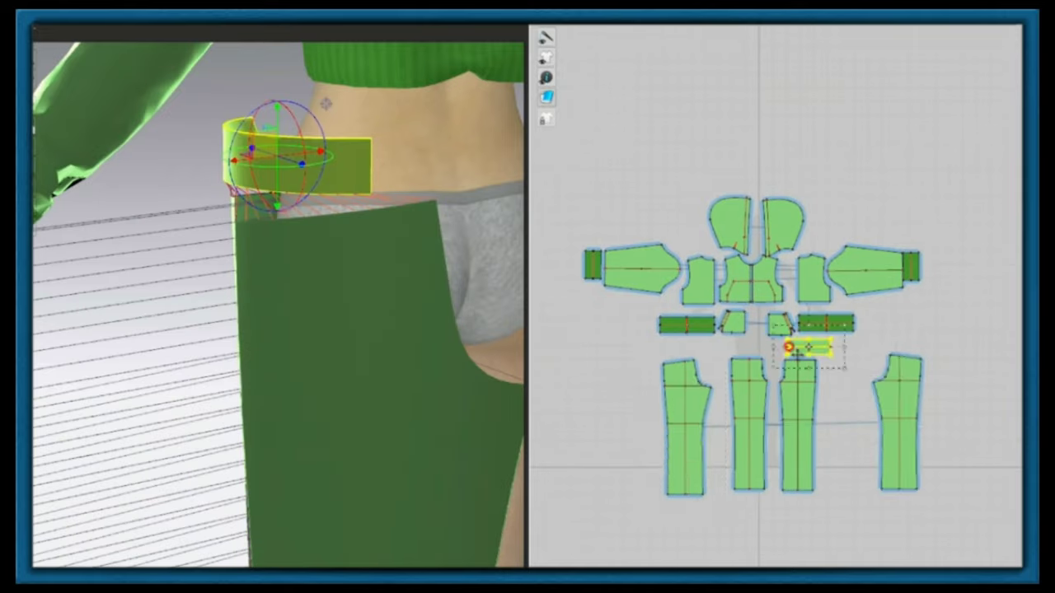
scroll(793, 342, "up", 3)
right_click(792, 343)
left_click(883, 89)
left_click(787, 341)
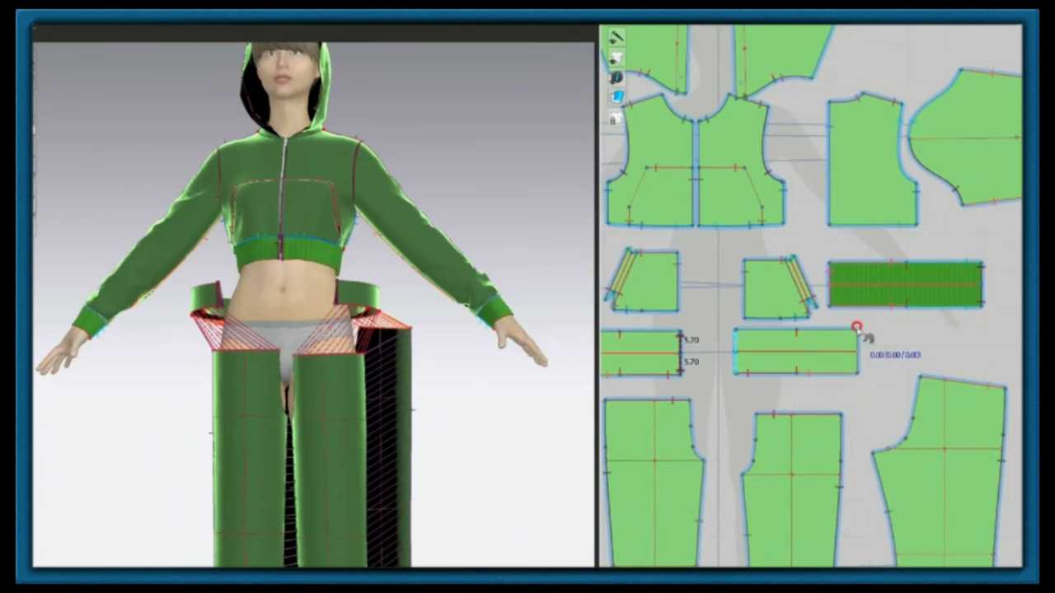
Sew the two waistband ends together
left_click(865, 346)
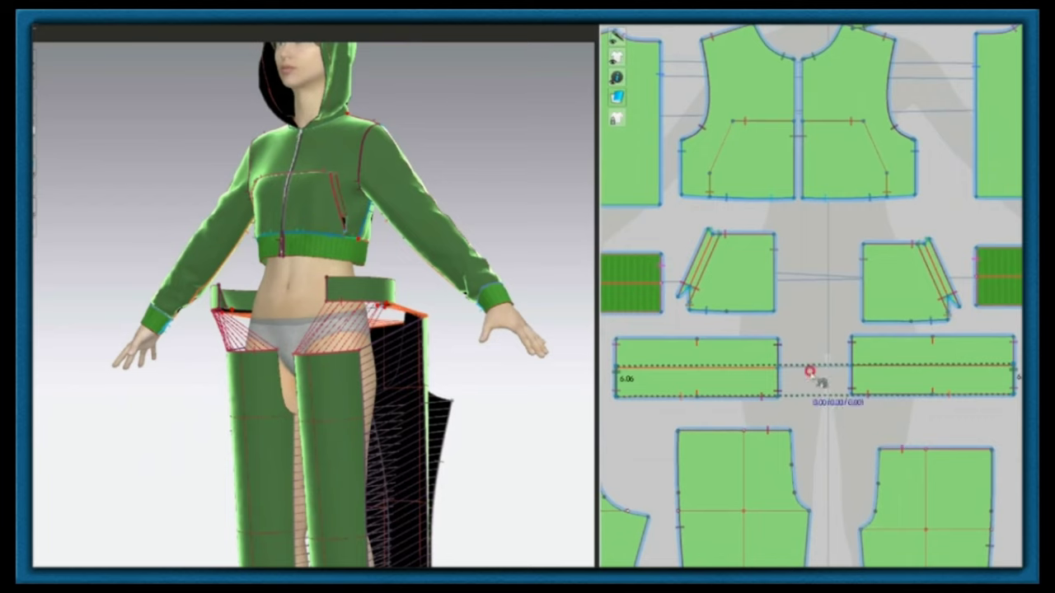
scroll(812, 375, "up", 5)
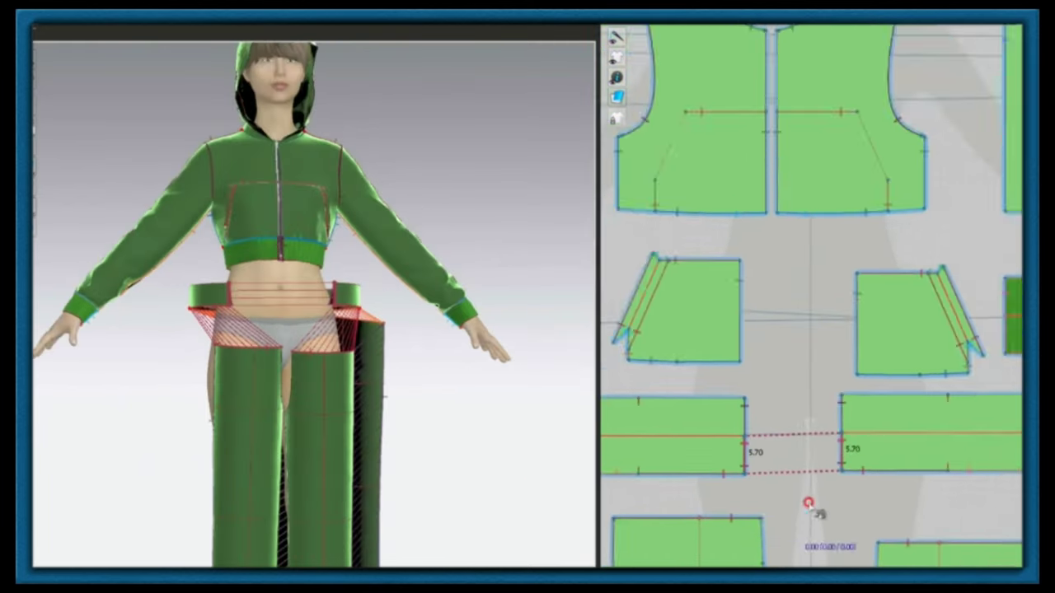
scroll(717, 338, "up", 5)
left_click(716, 338)
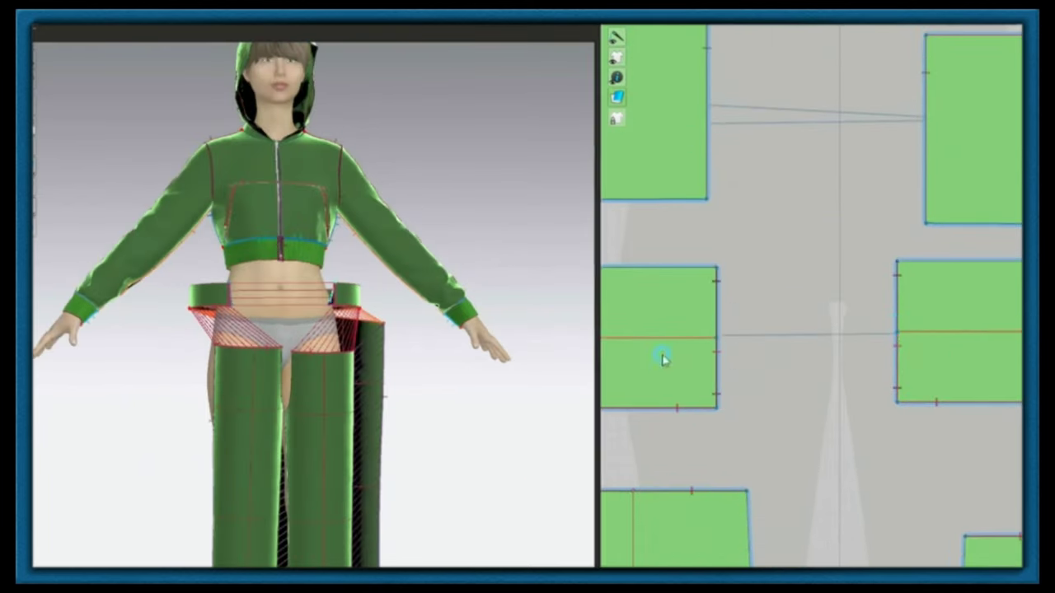
scroll(663, 359, "down", 5)
scroll(829, 427, "down", 3)
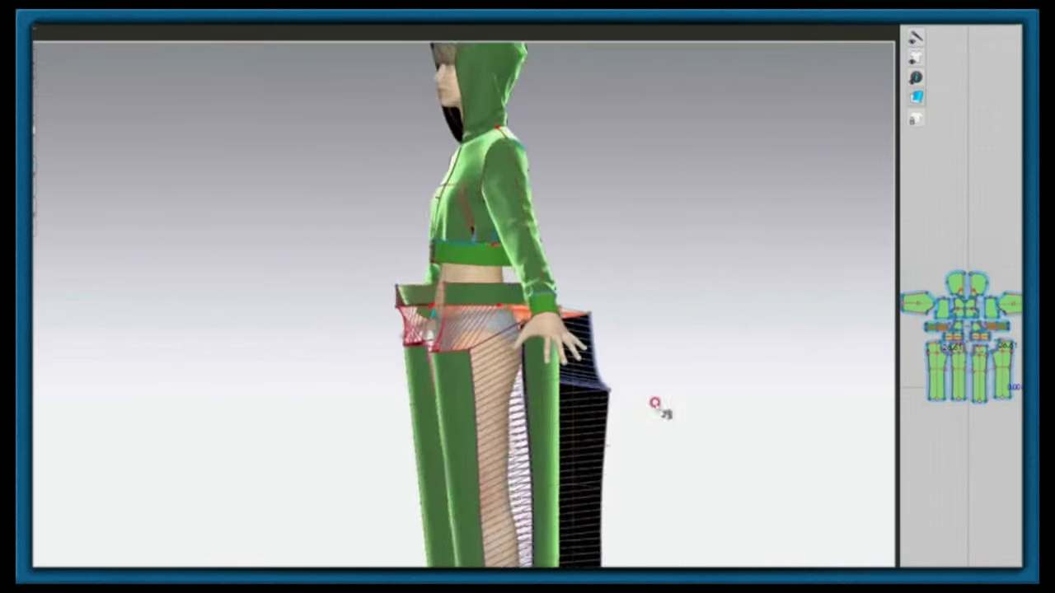
Select the pant and waistband pieces and inspect the drape from front and back
left_click(412, 423)
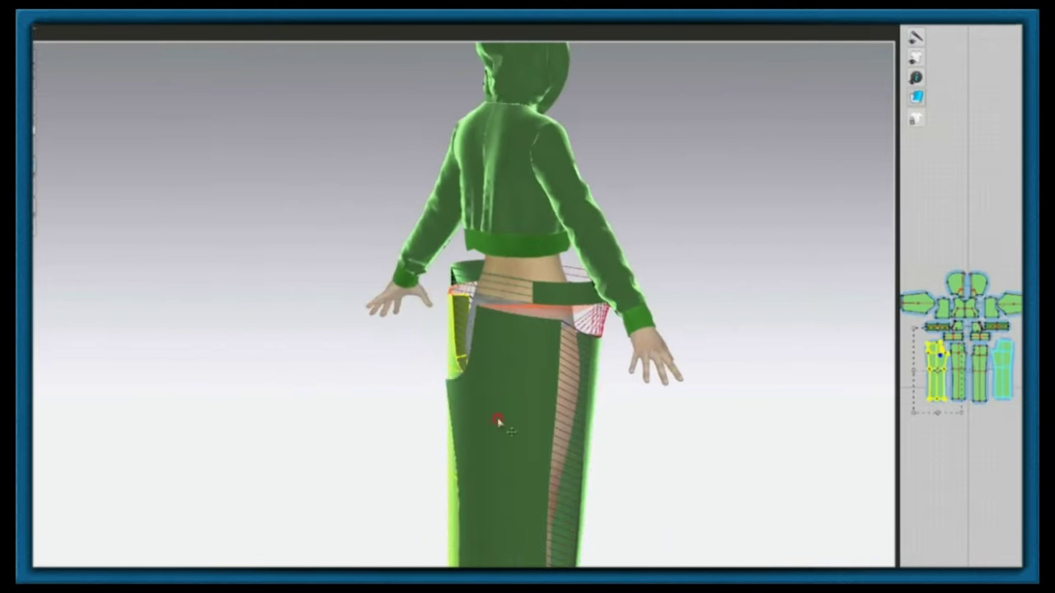
left_click(525, 265)
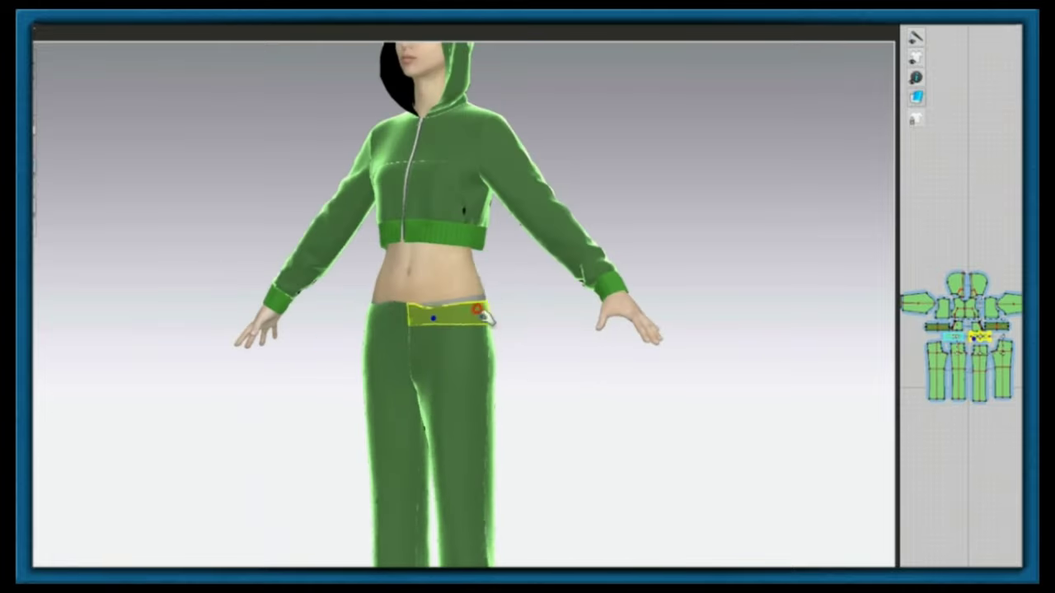
left_click(456, 552)
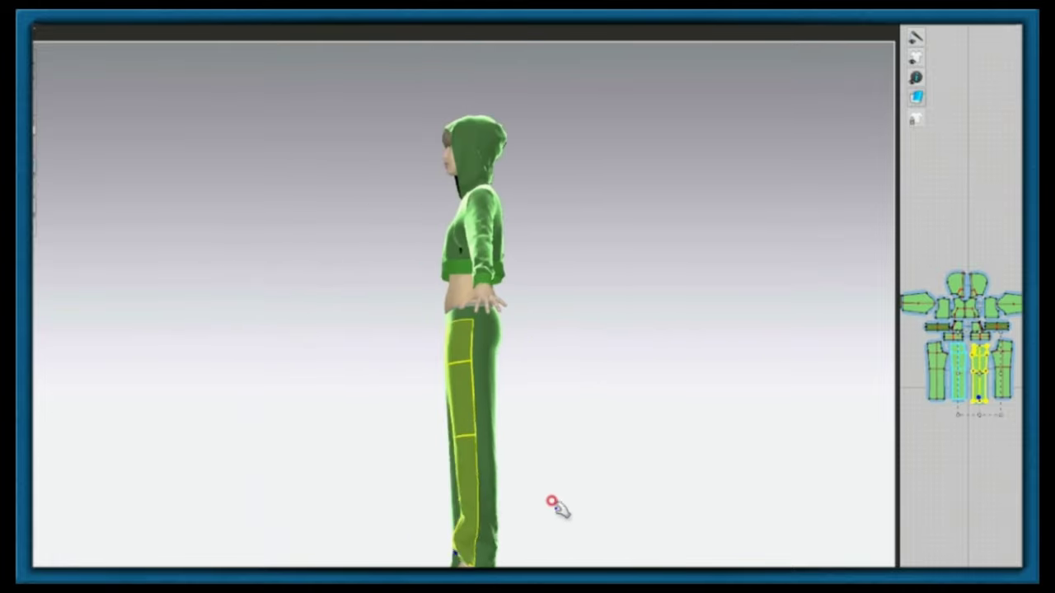
right_click_drag(404, 352, 566, 332)
scroll(518, 365, "up", 3)
mouse_move(518, 365)
right_mouse_down()
mouse_move(434, 417)
mouse_move(577, 536)
right_mouse_up()
scroll(577, 536, "down", 3)
scroll(589, 433, "up", 1)
mouse_move(589, 433)
right_mouse_down()
mouse_move(440, 302)
mouse_move(541, 362)
right_mouse_up()
scroll(542, 362, "up", 3)
scroll(541, 362, "up", 2)
Pull the waistband corners up so it sits neatly at the waist
left_click_drag(545, 209, 542, 149)
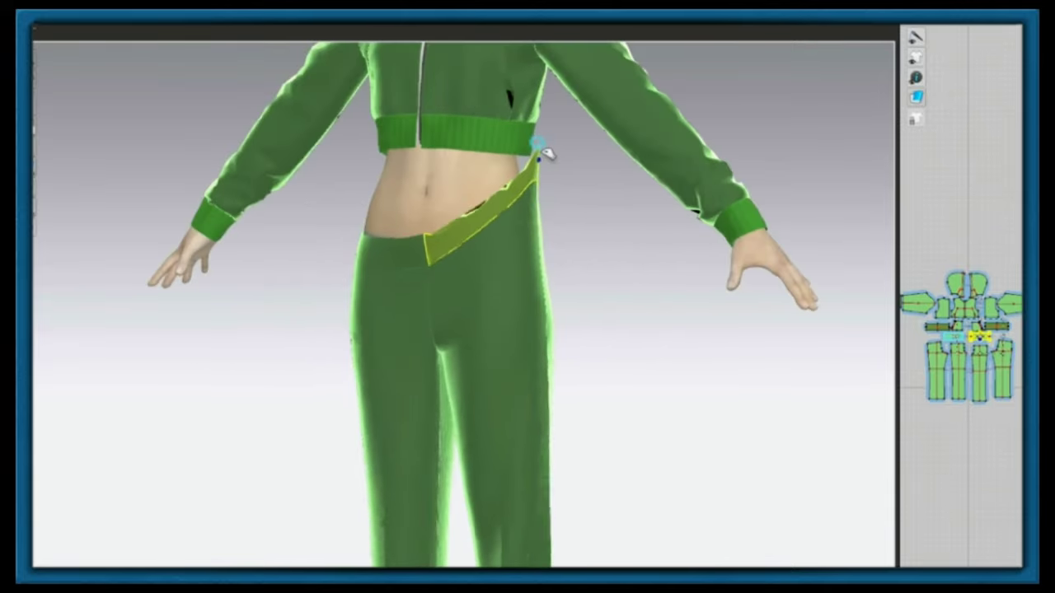
right_click_drag(394, 167, 376, 354)
left_click_drag(380, 234, 367, 163)
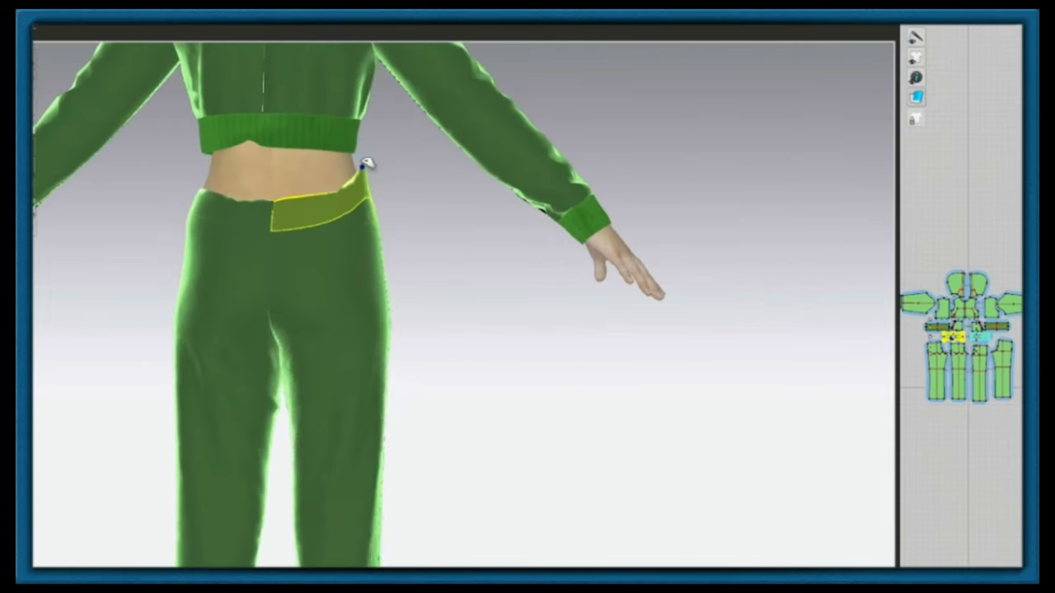
right_click_drag(191, 218, 361, 299)
scroll(419, 429, "down", 2)
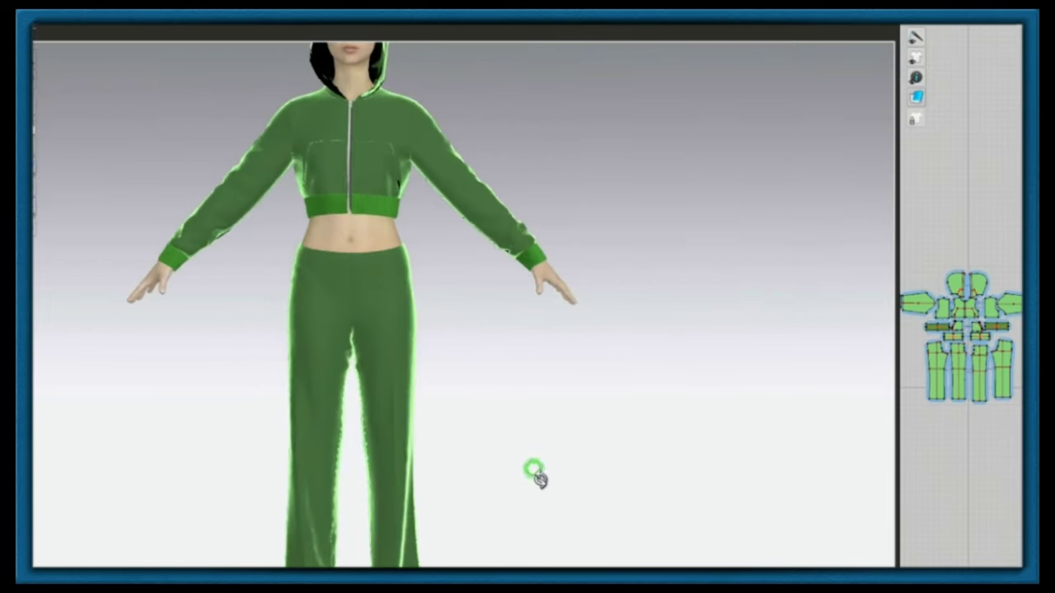
Load the walking motion onto the dressed avatar and widen the 3D view
left_click(54, 87)
left_click(98, 146)
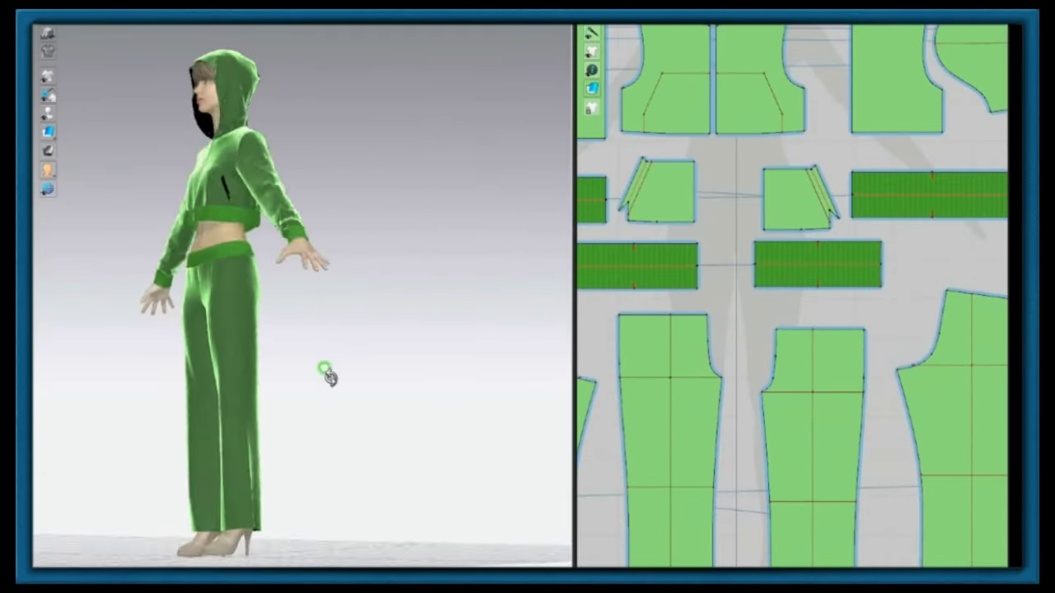
right_click_drag(330, 372, 360, 400)
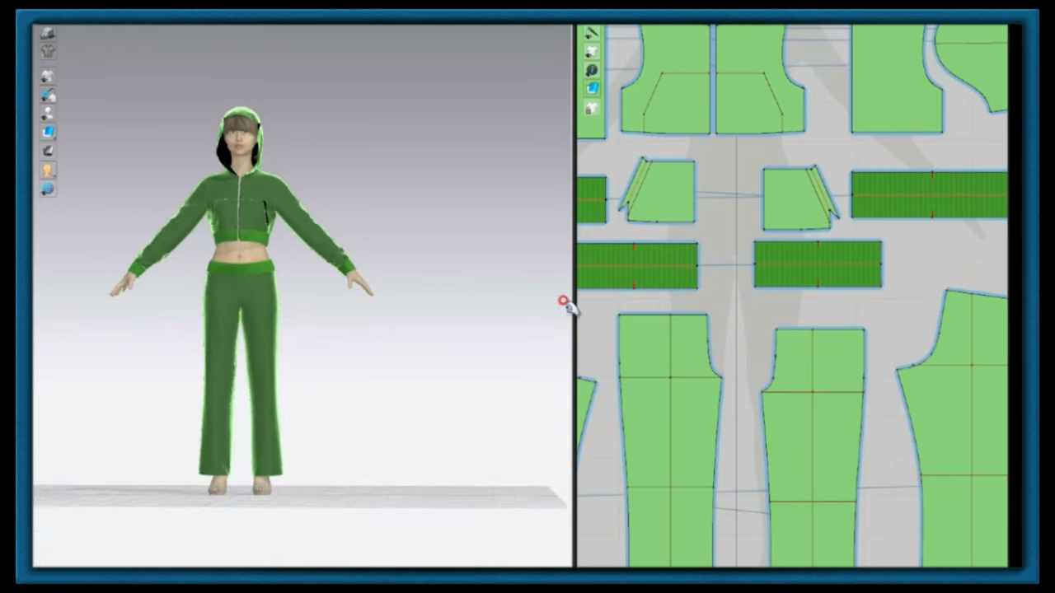
scroll(725, 294, "down", 5)
left_click_drag(572, 309, 759, 309)
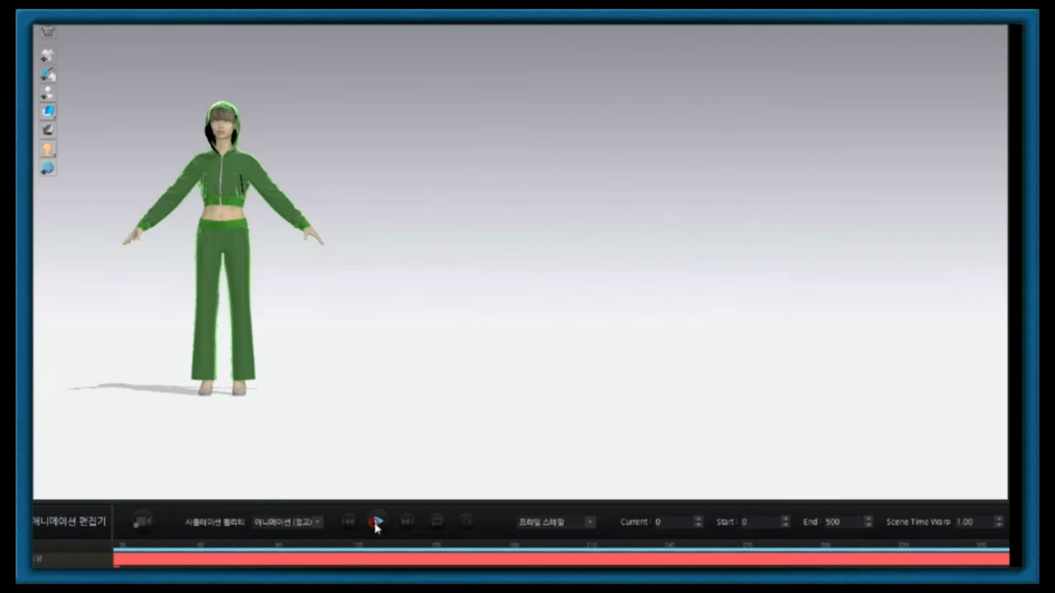
Play the walking animation in the Animation Editor
left_click(376, 523)
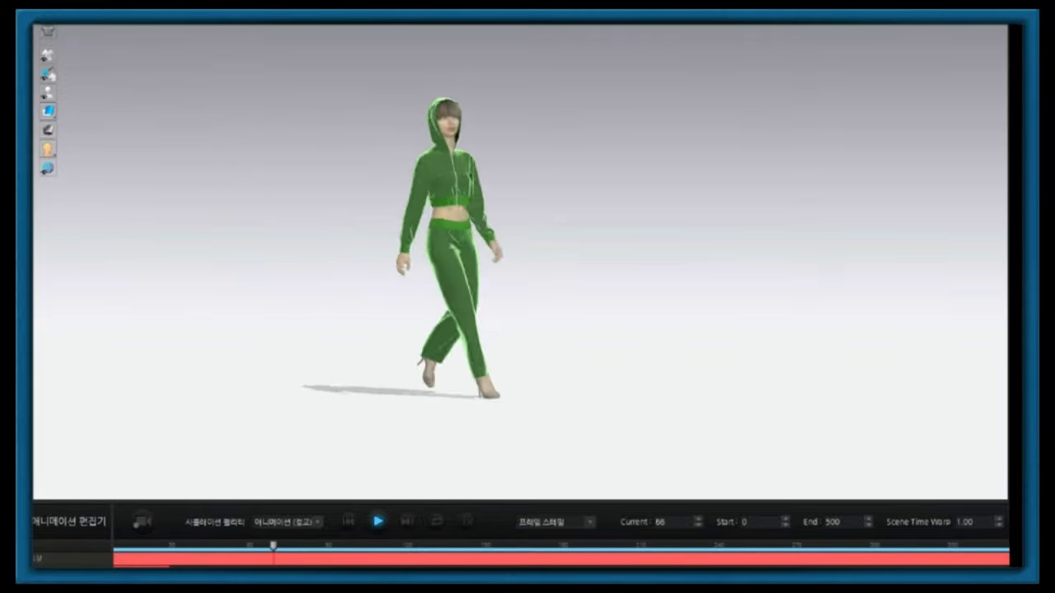